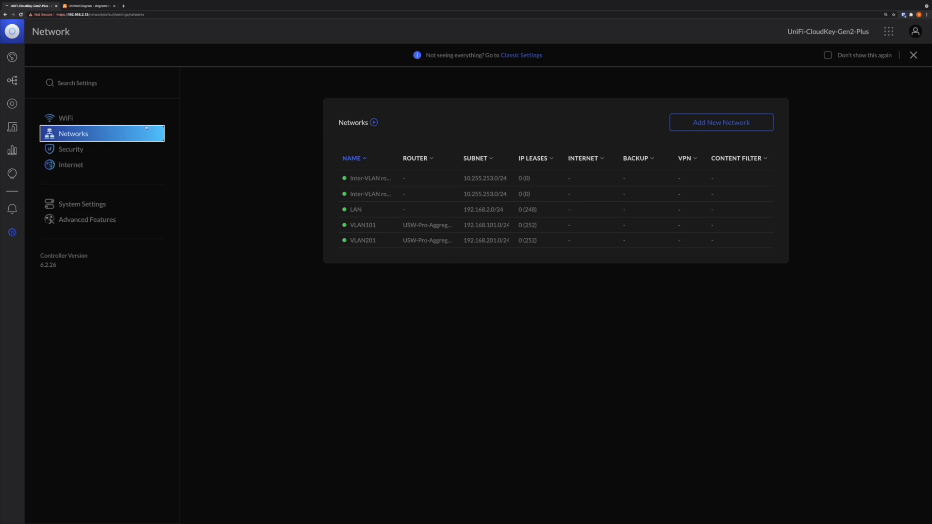
- Turn off New User Interface in the system settings and confirm the switch to the classic interface
left_click(88, 205)
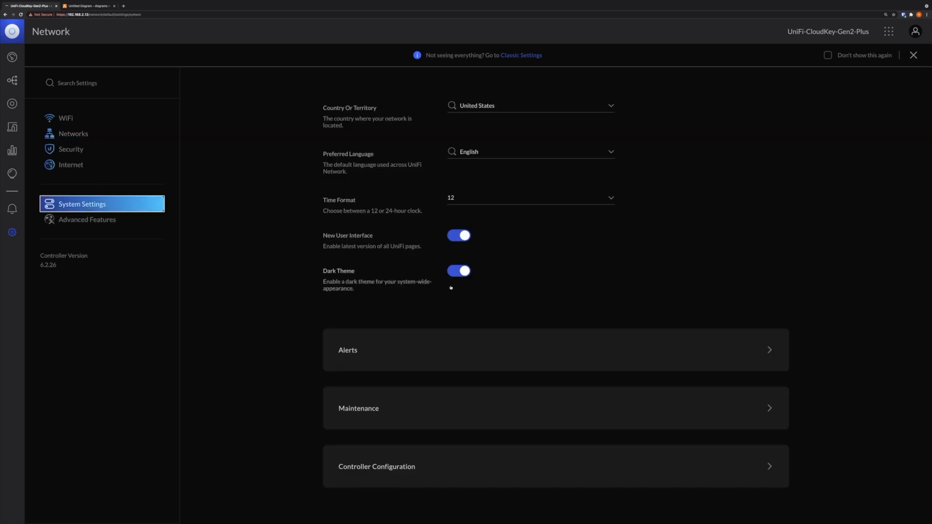
left_click(458, 236)
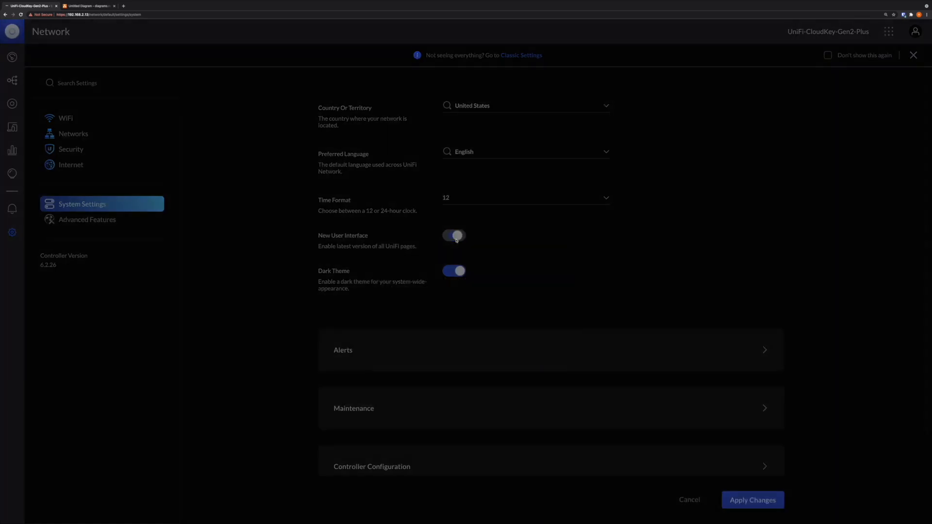
left_click(530, 302)
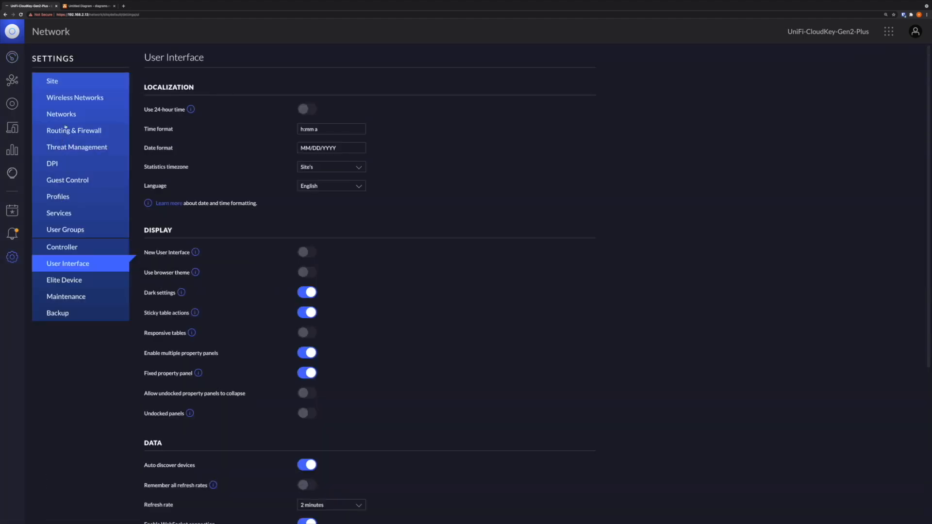
- Examine the VLAN100 network's purpose and VLAN number, and compare them with the Layer 2 and Layer 3 network diagram
left_click(68, 117)
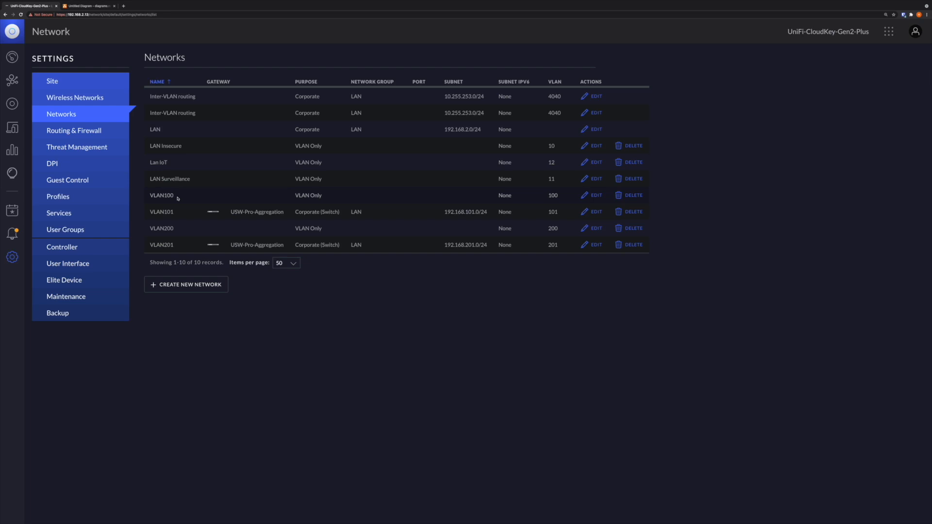
left_click(597, 196)
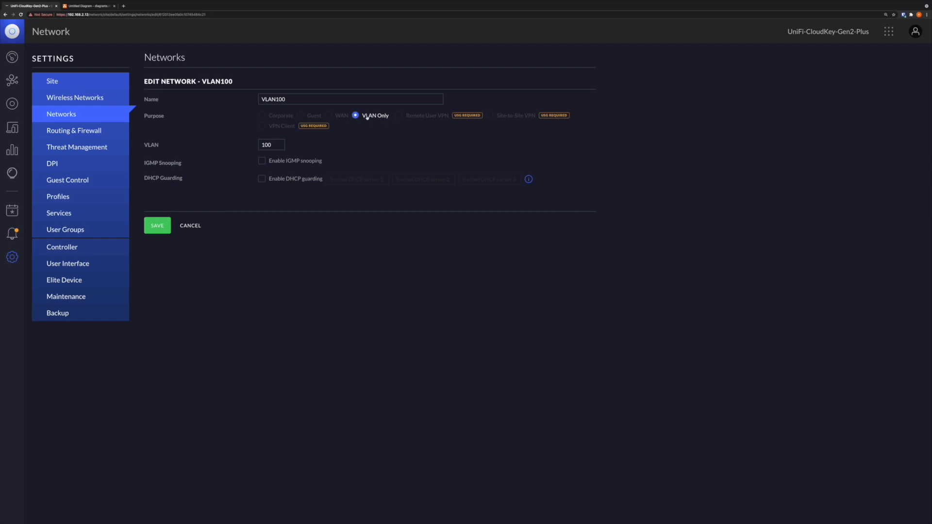
left_click(270, 145)
left_click(85, 6)
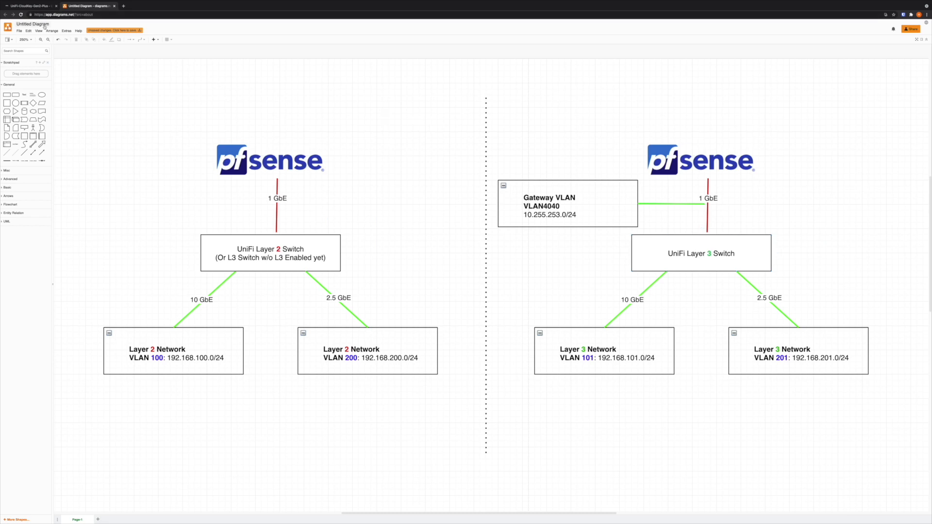
left_click(34, 6)
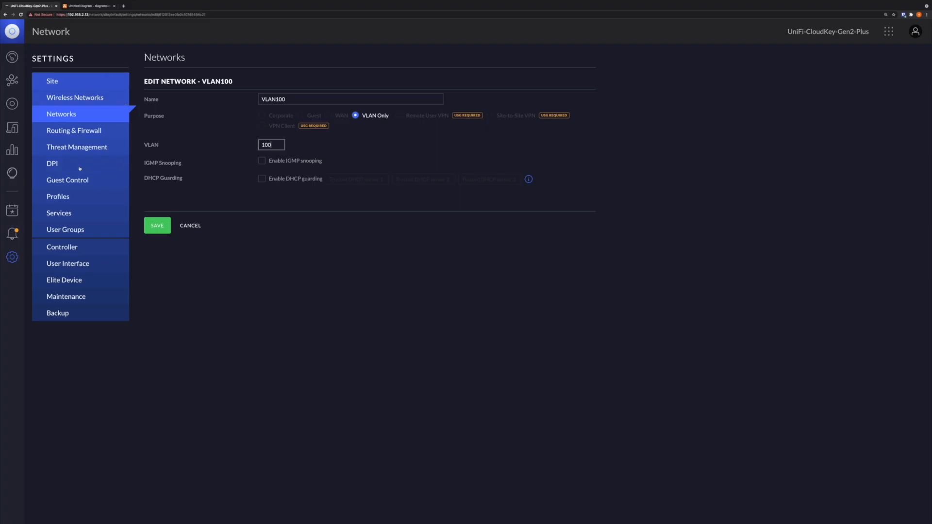
- Re-enable New User Interface in the user interface settings
left_click(67, 265)
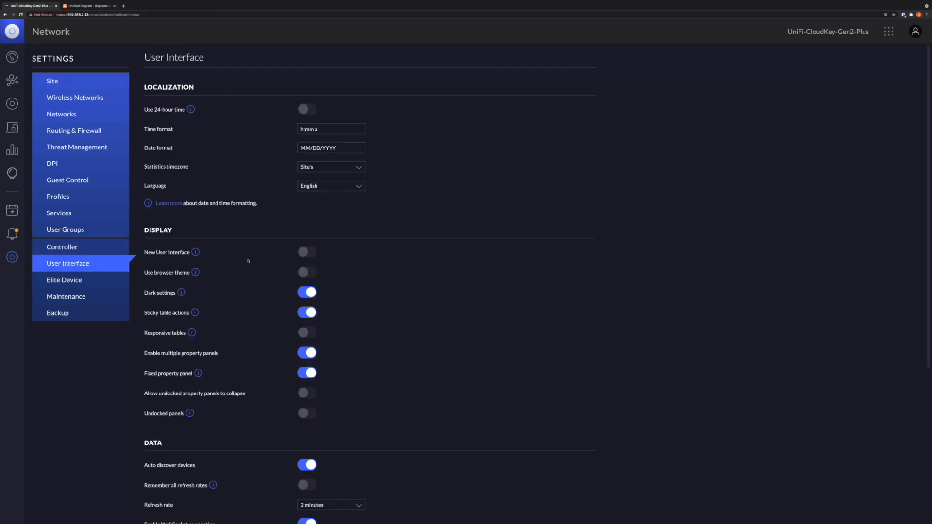
left_click(311, 253)
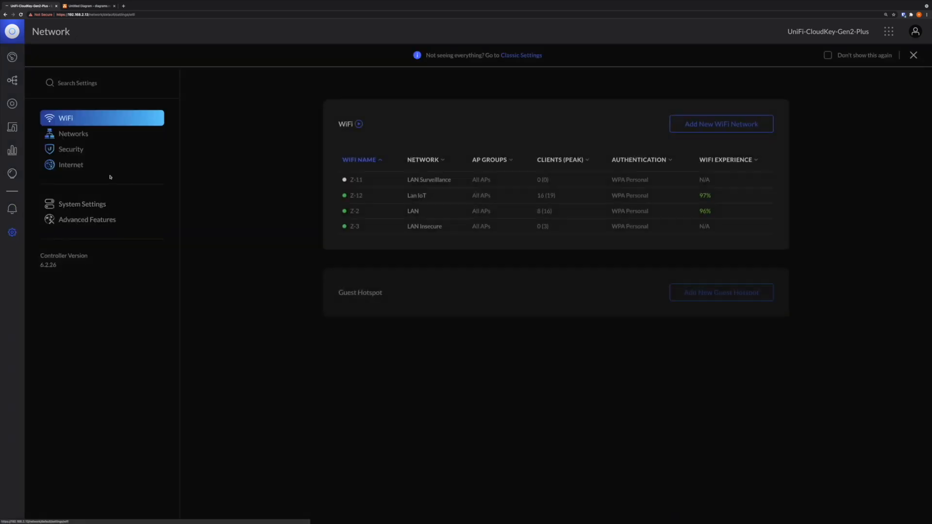
- Review the VLAN101 network's router assignment and its advanced VLAN ID, gateway subnet and DHCP settings
left_click(91, 136)
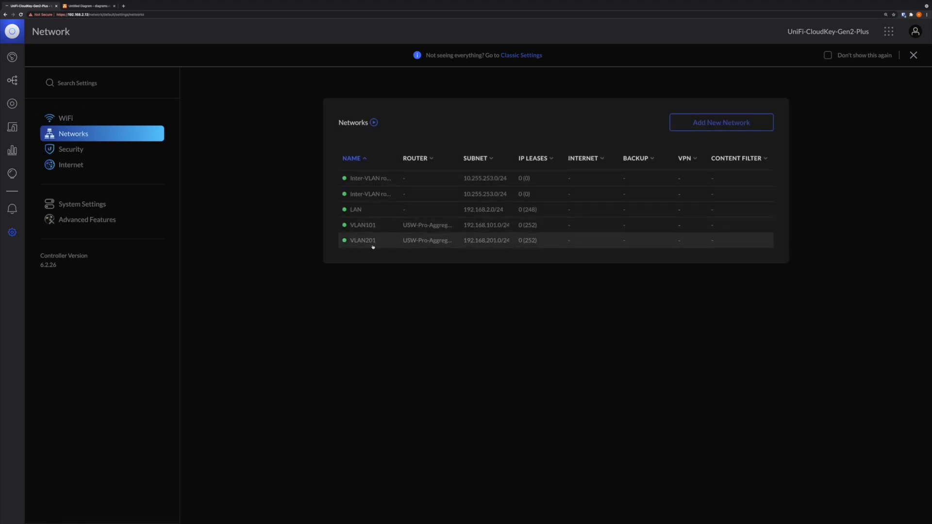
left_click(381, 224)
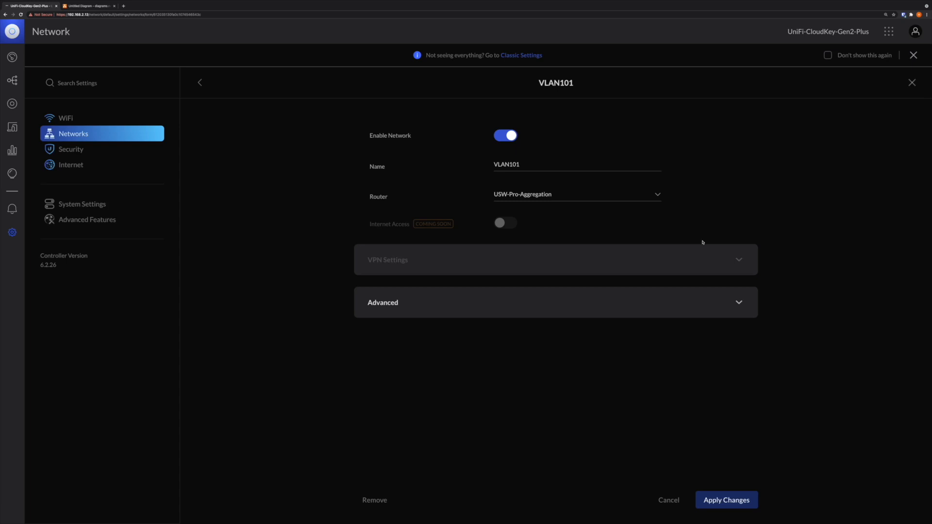
left_click(738, 302)
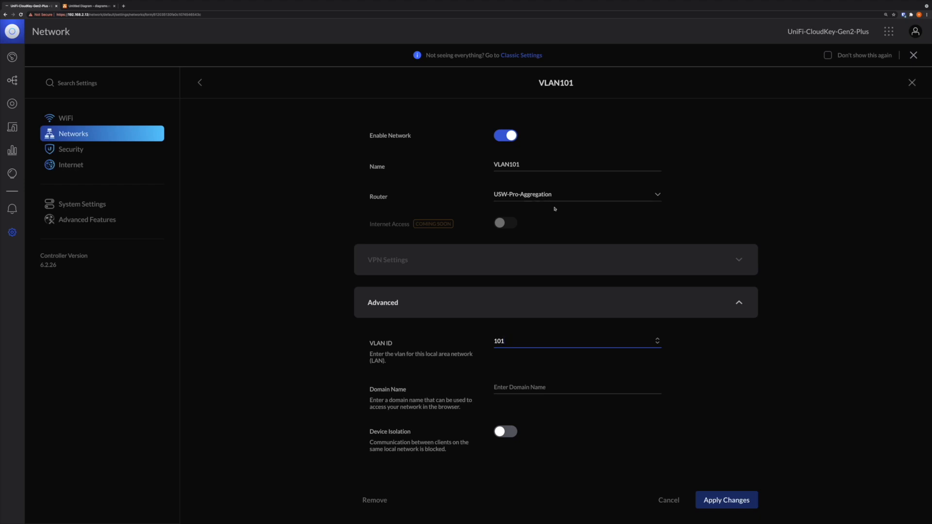
scroll(556, 209, "down", 2)
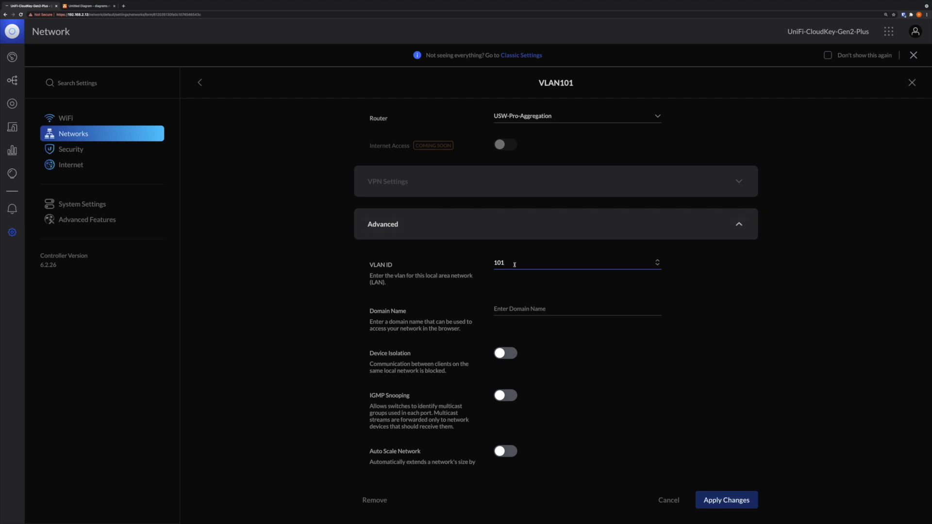
scroll(515, 264, "down", 2)
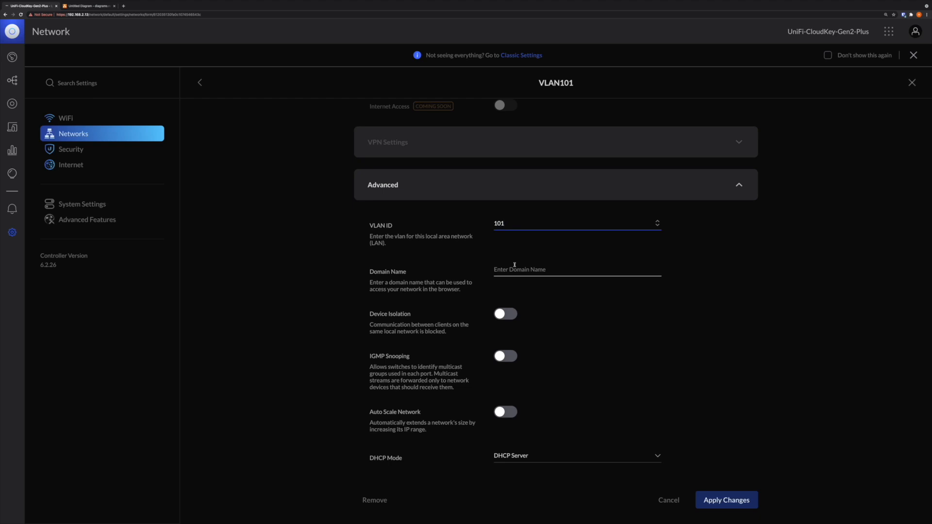
scroll(515, 265, "down", 5)
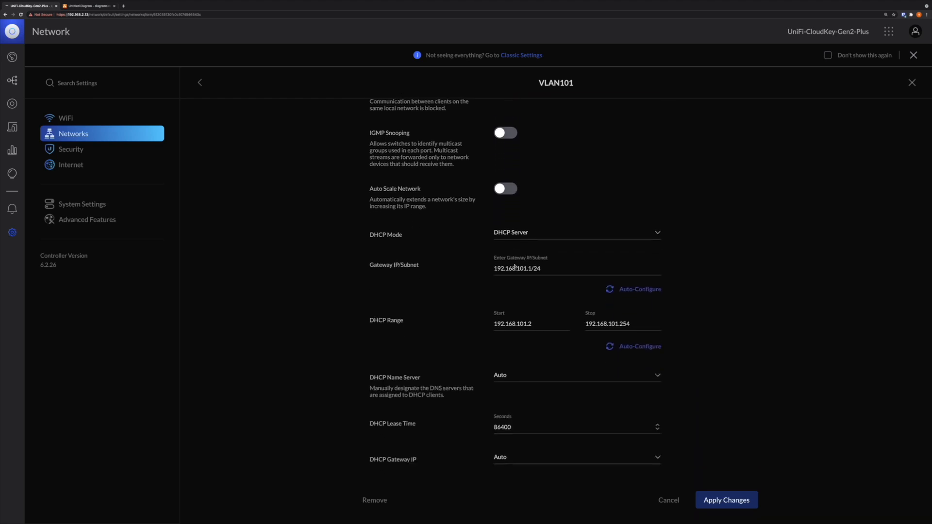
scroll(515, 266, "down", 1)
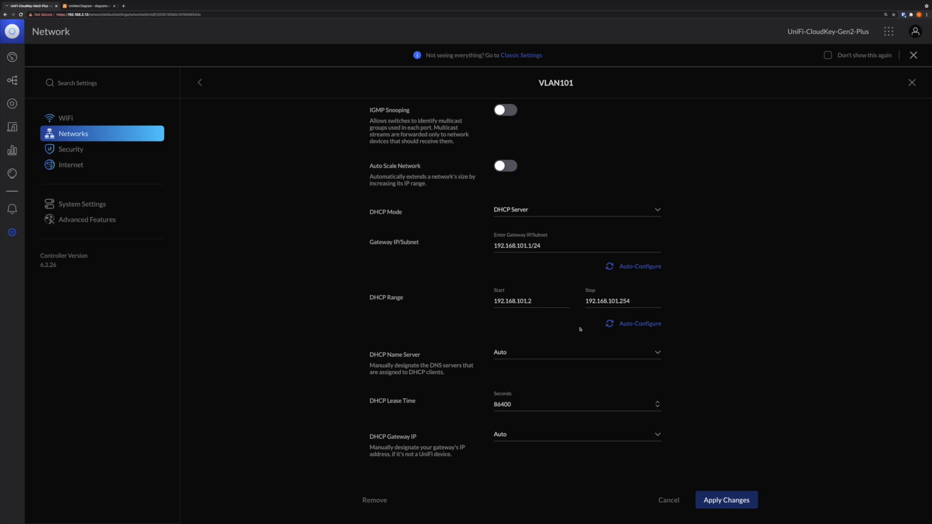
scroll(580, 329, "down", 5)
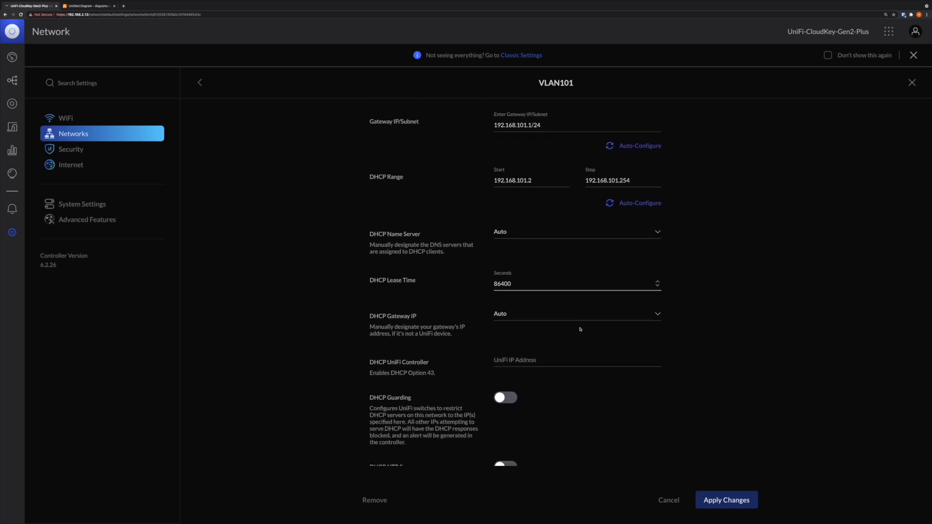
scroll(580, 329, "down", 5)
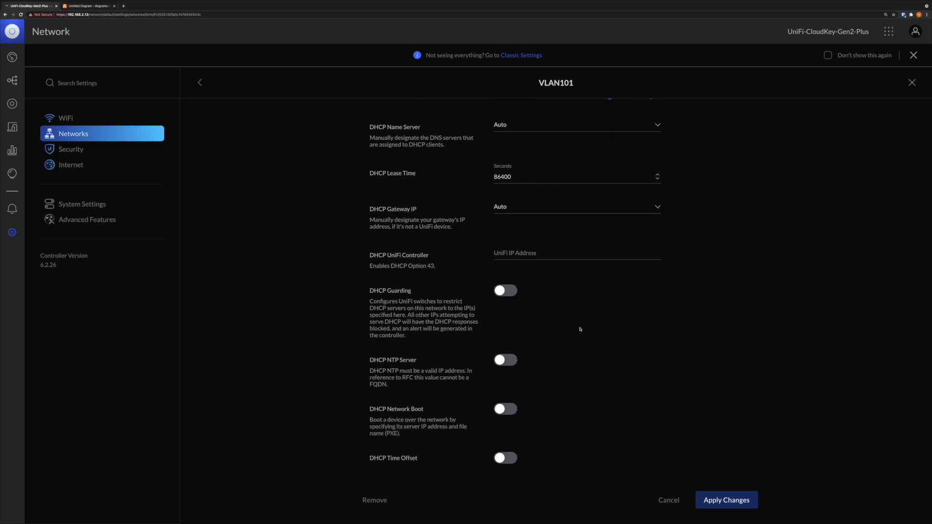
scroll(580, 329, "down", 6)
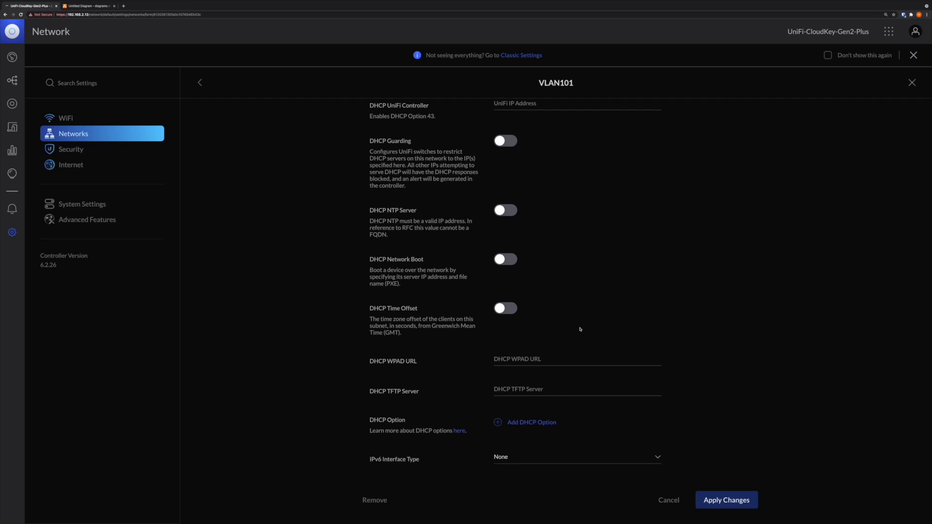
scroll(580, 329, "down", 1)
scroll(580, 329, "up", 15)
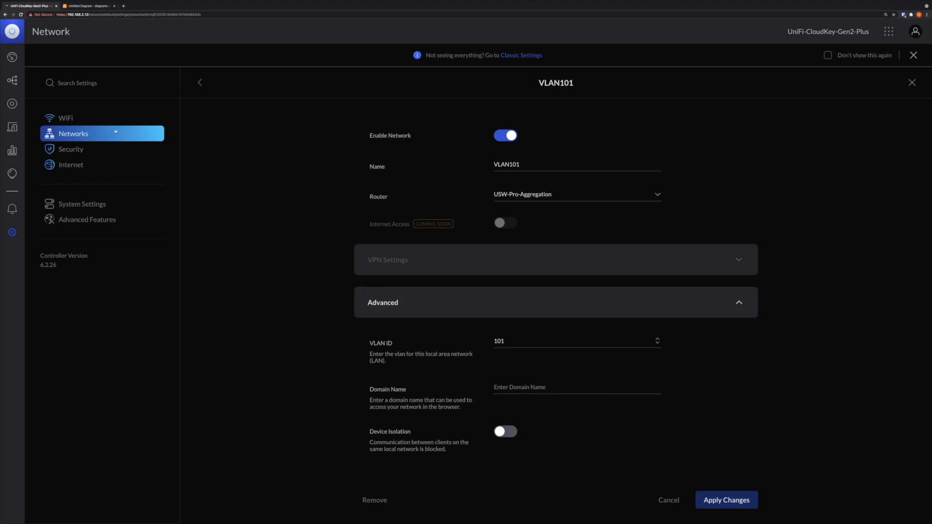
- Review the first Inter-VLAN routing network's advanced settings, including VLAN ID, DHCP mode and gateway subnet
left_click(89, 133)
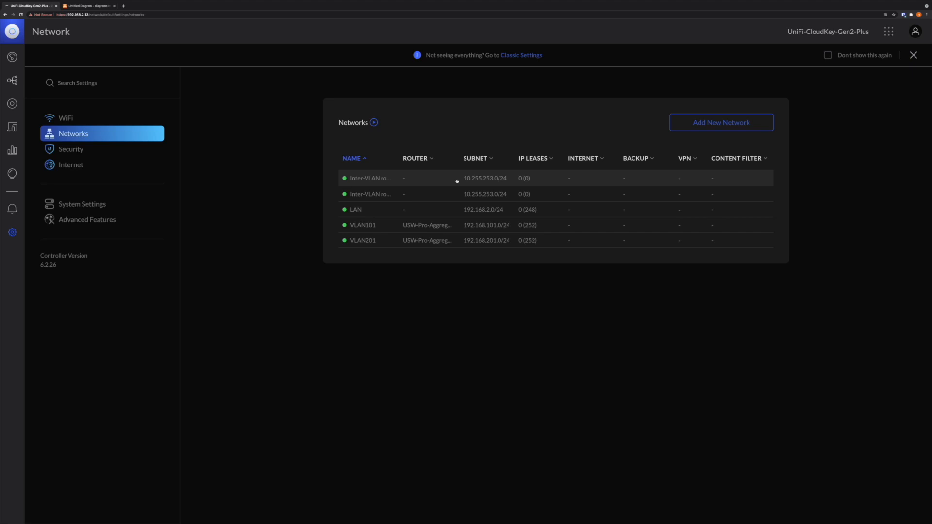
left_click(496, 181)
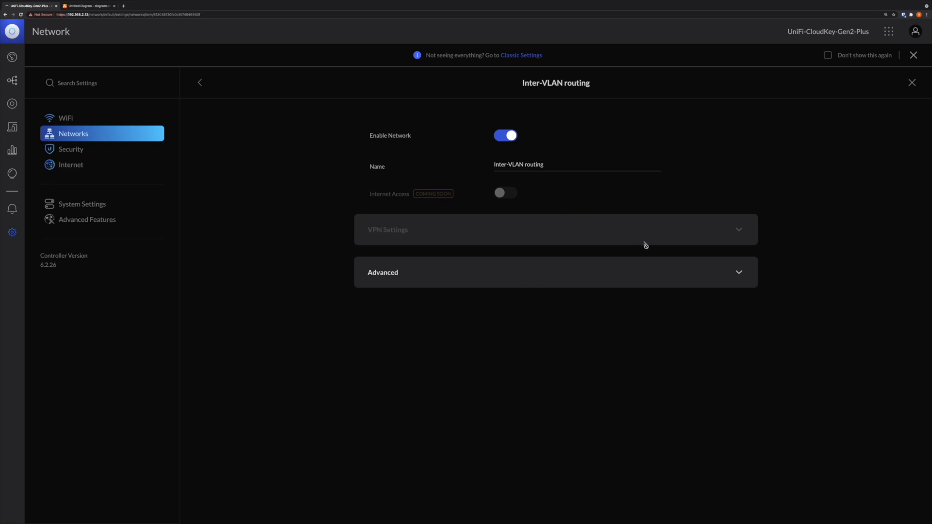
left_click(742, 276)
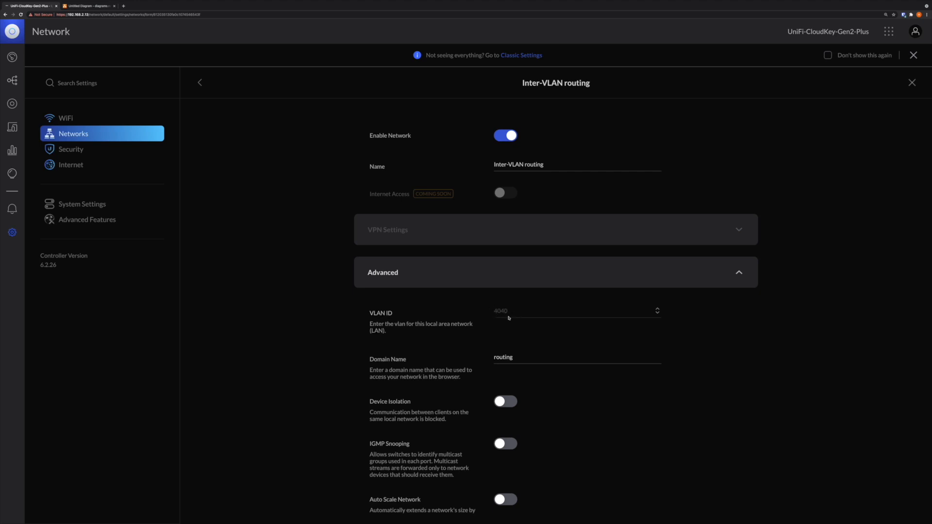
scroll(505, 314, "down", 3)
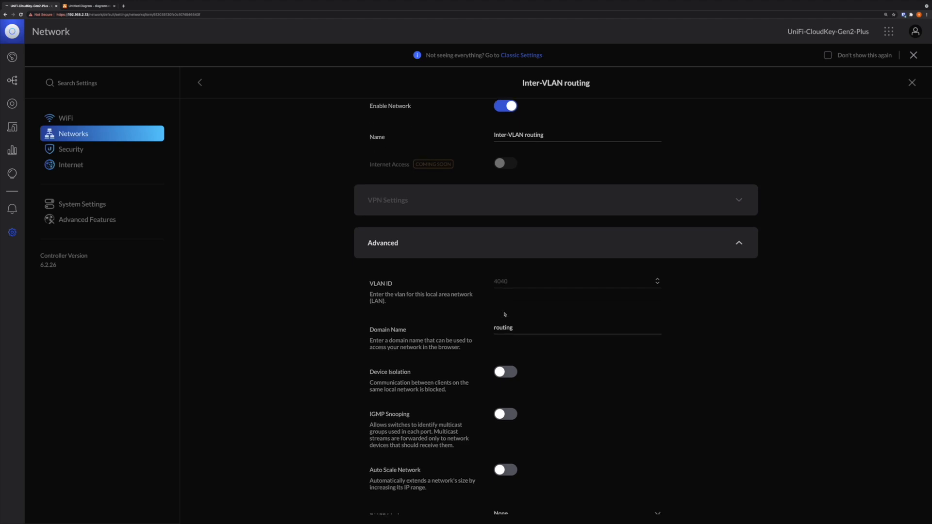
scroll(611, 309, "down", 4)
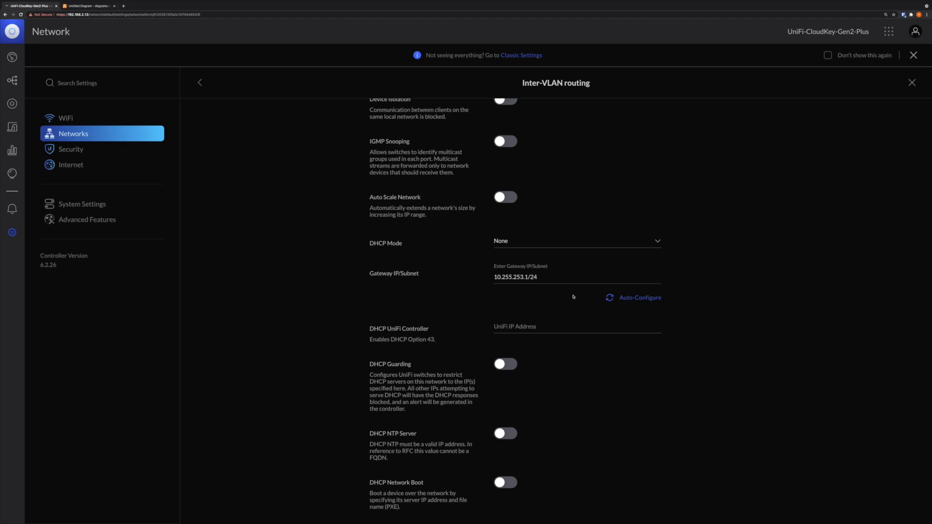
scroll(558, 294, "down", 1)
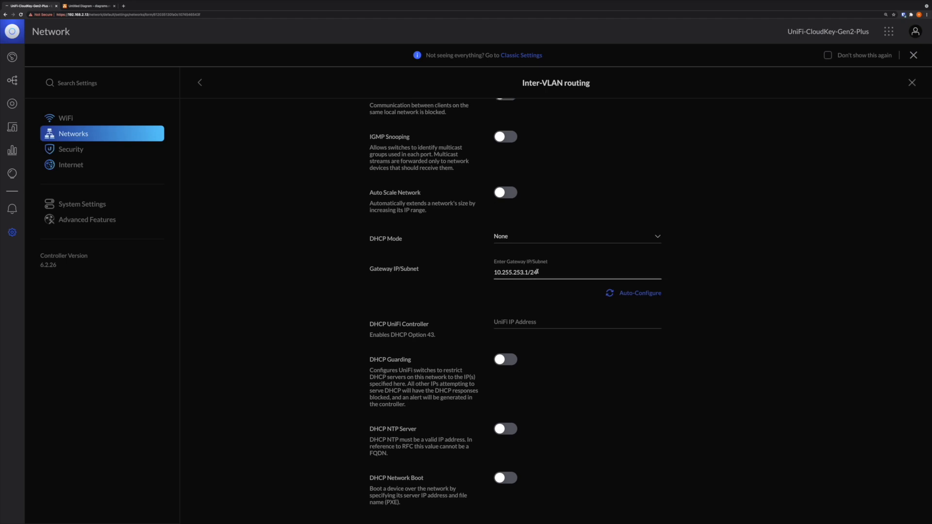
scroll(537, 272, "up", 4)
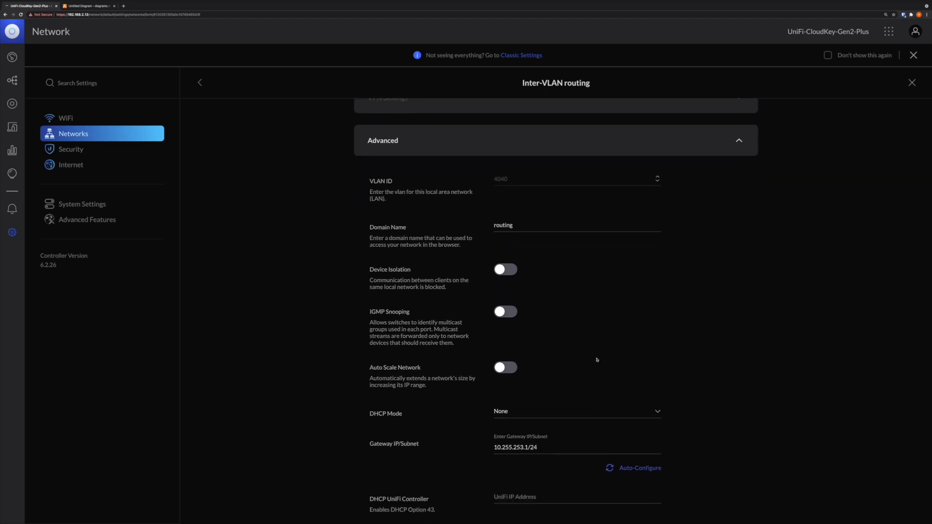
scroll(598, 360, "down", 3)
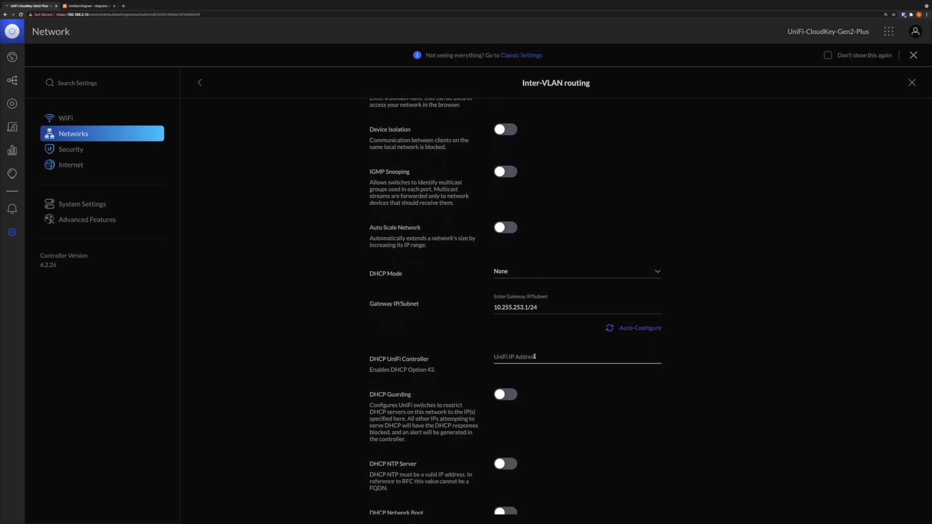
scroll(534, 357, "down", 5)
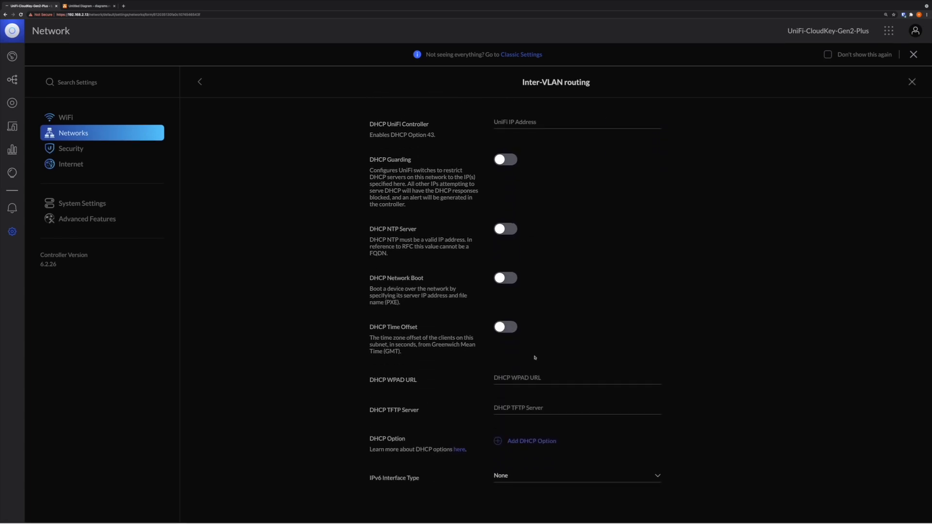
scroll(534, 358, "up", 15)
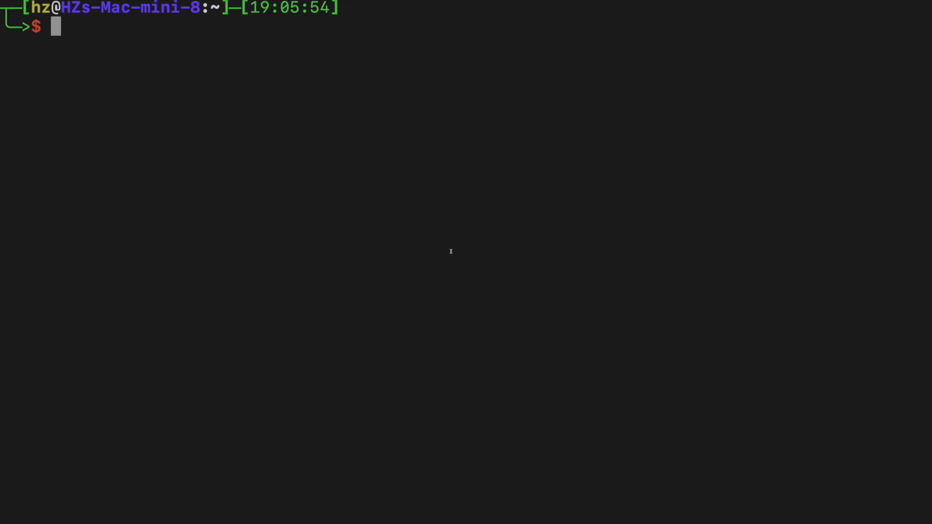
- In the terminal, open an SSH session to the switch at 192.168.2.4 and enter the account password
type("sh")
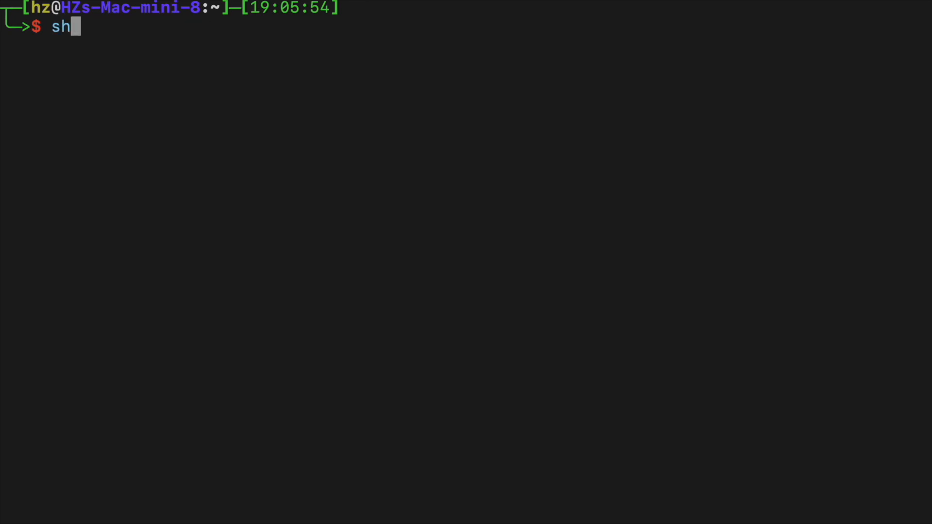
key("BackSpace")
type("s")
key("Right")
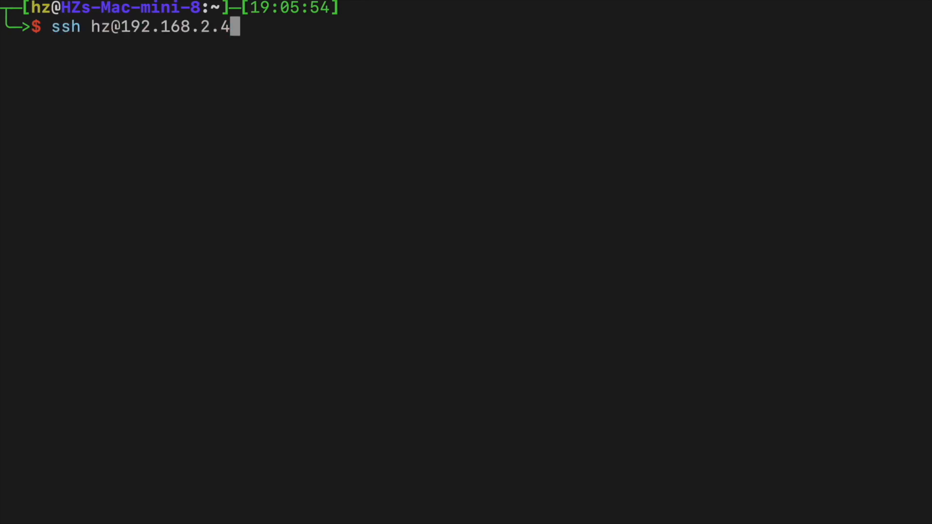
key("Return")
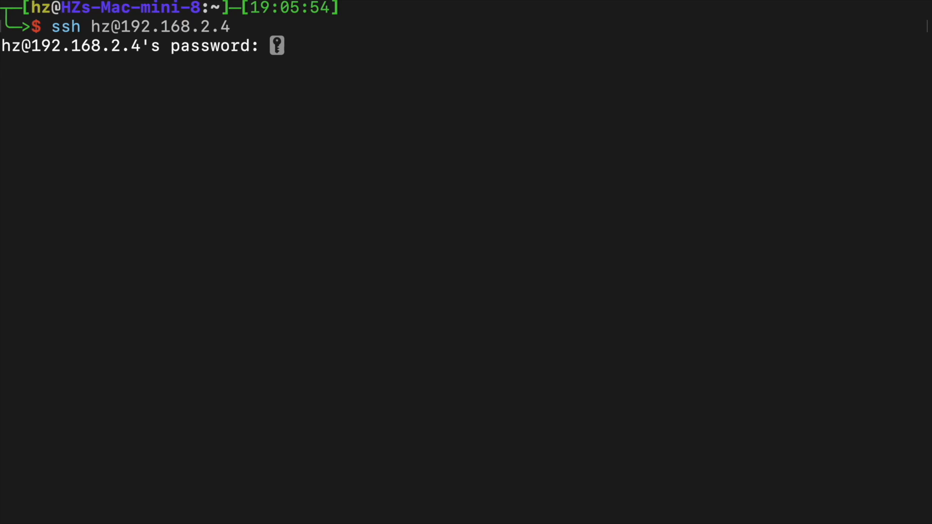
key("Return")
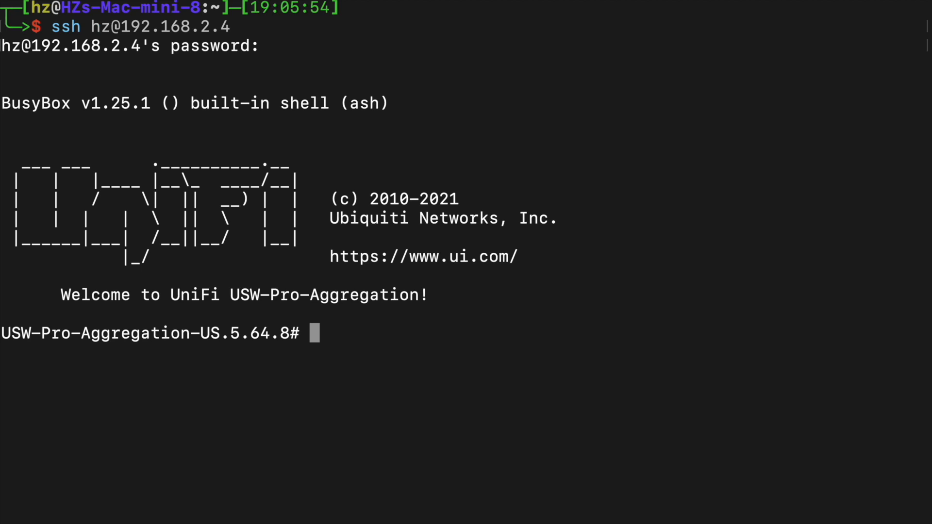
- Open a telnet session to localhost from the switch shell and enter privileged mode with the enable command
type("telnet")
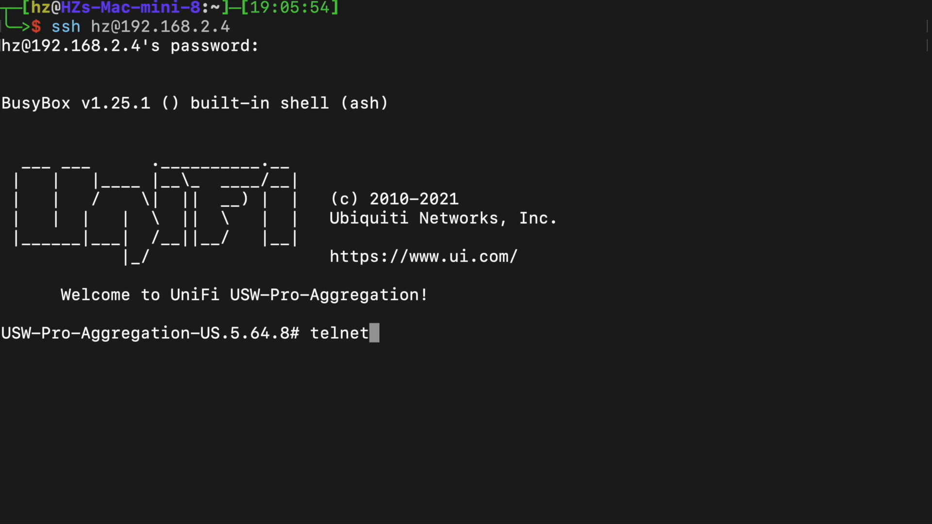
type(" localhost")
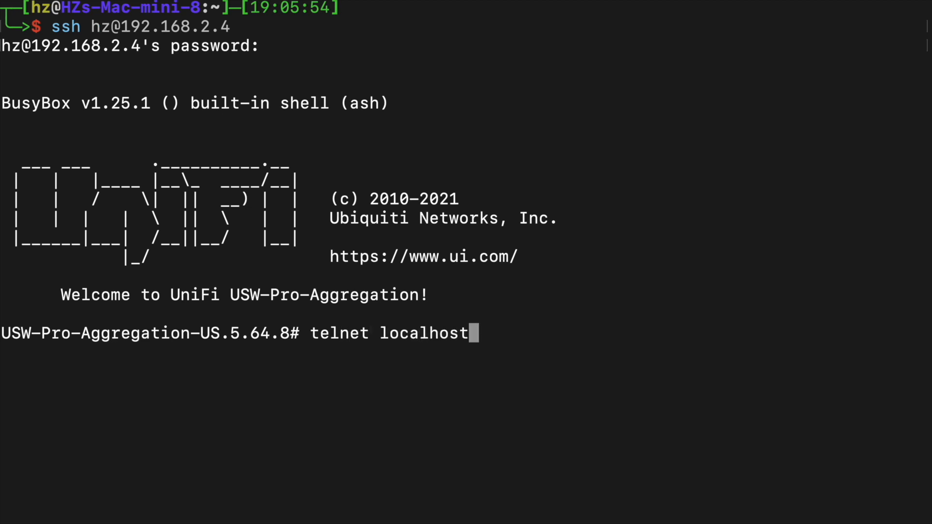
key("Return")
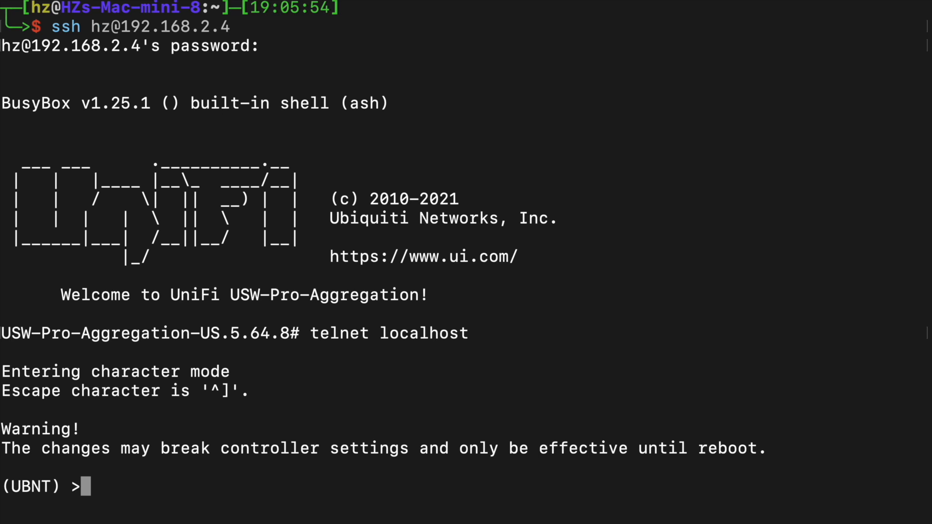
type("enable")
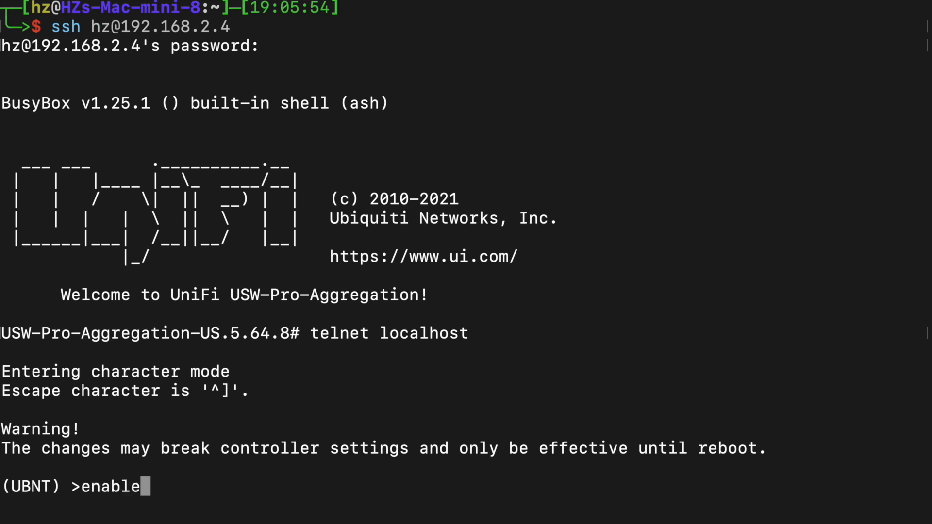
key("Return")
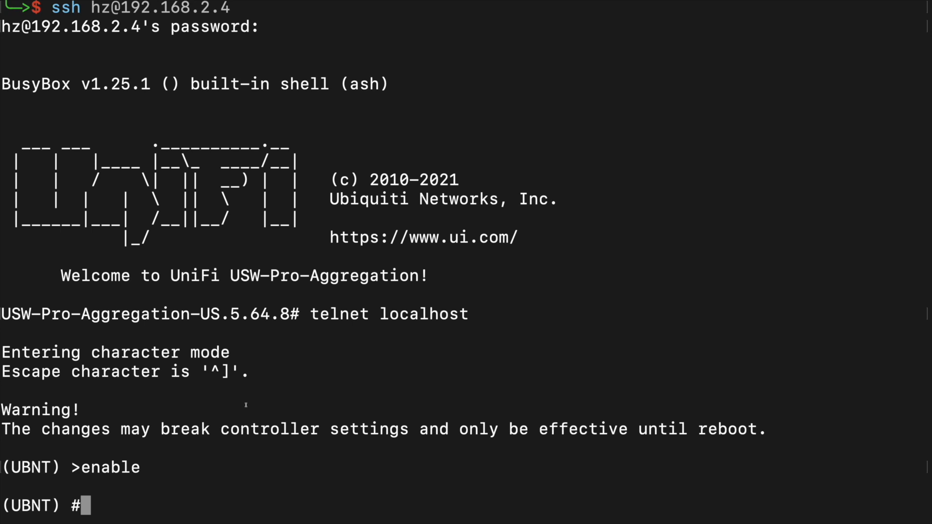
- Run show ip interface brief on the switch and examine the IP address of the vlan 4040 interface
type("show ")
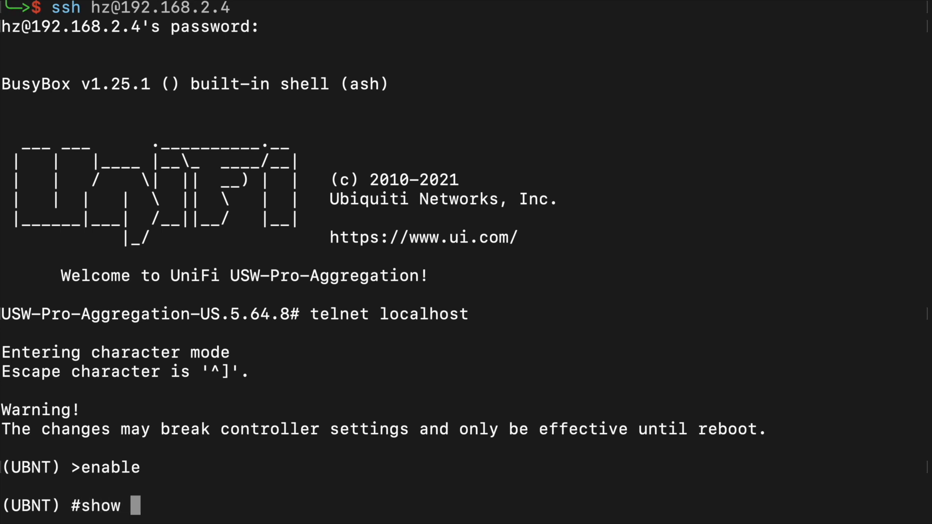
type("ip inter")
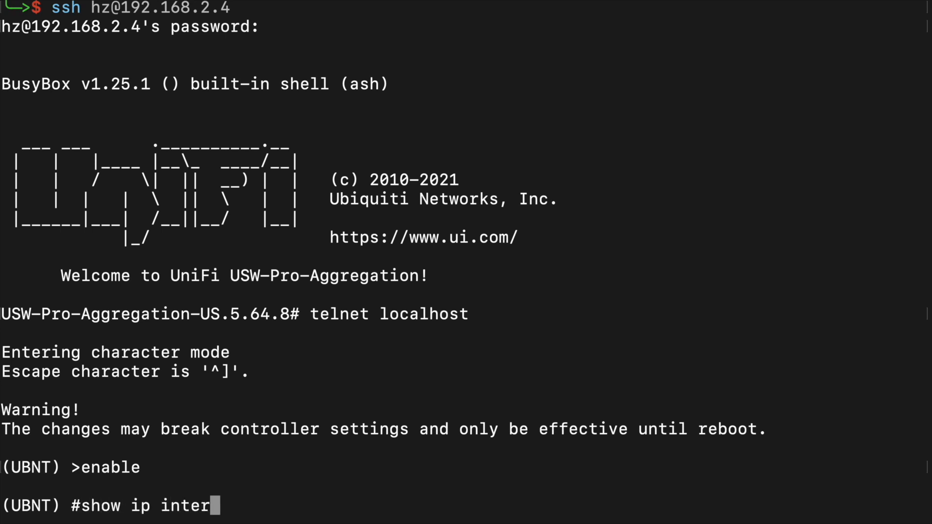
type("face")
type("bre")
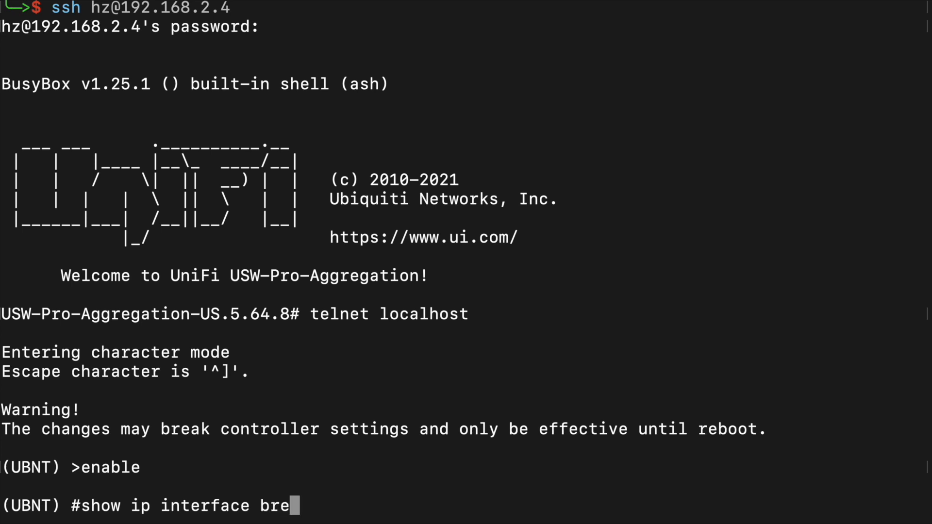
key("BackSpace")
type("ief")
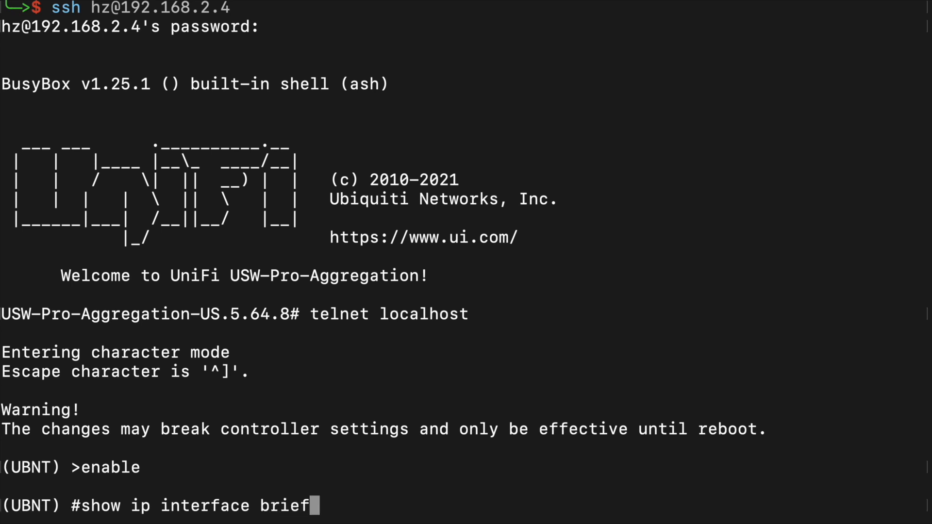
key("Return")
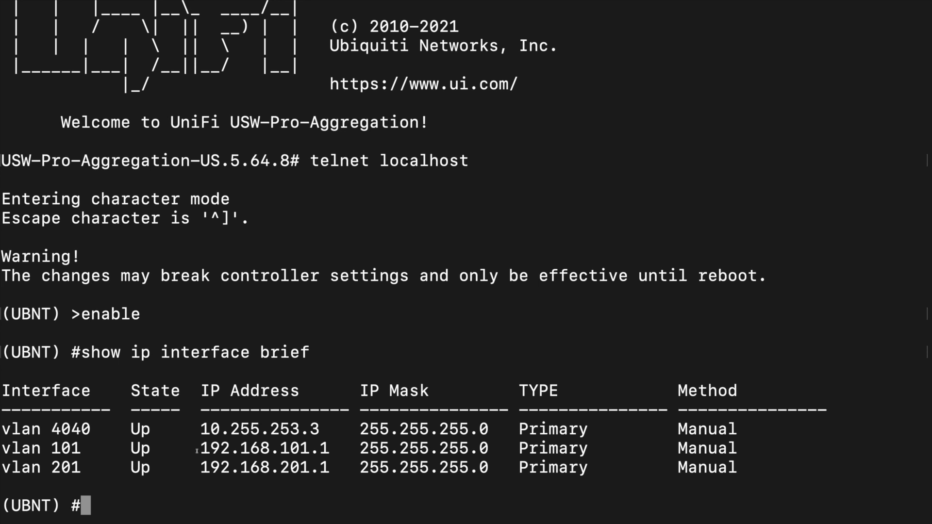
left_click_drag(196, 432, 333, 430)
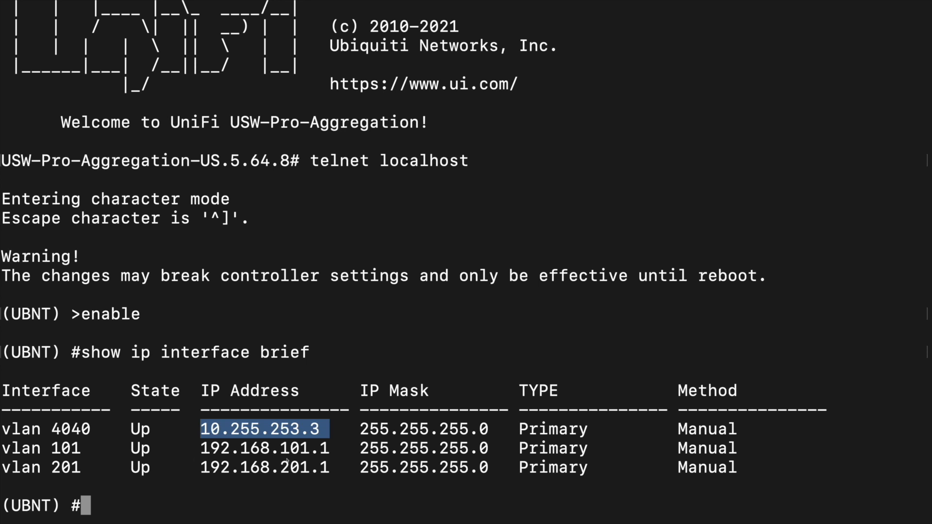
left_click(329, 453)
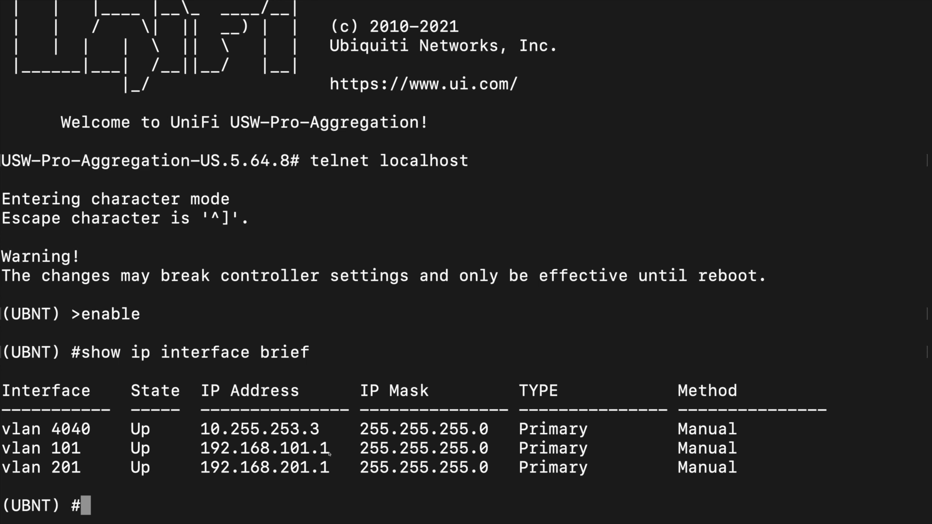
- Run show ip route on the switch and examine the default route, its next hop and the vlan 4040 interface
type("sho")
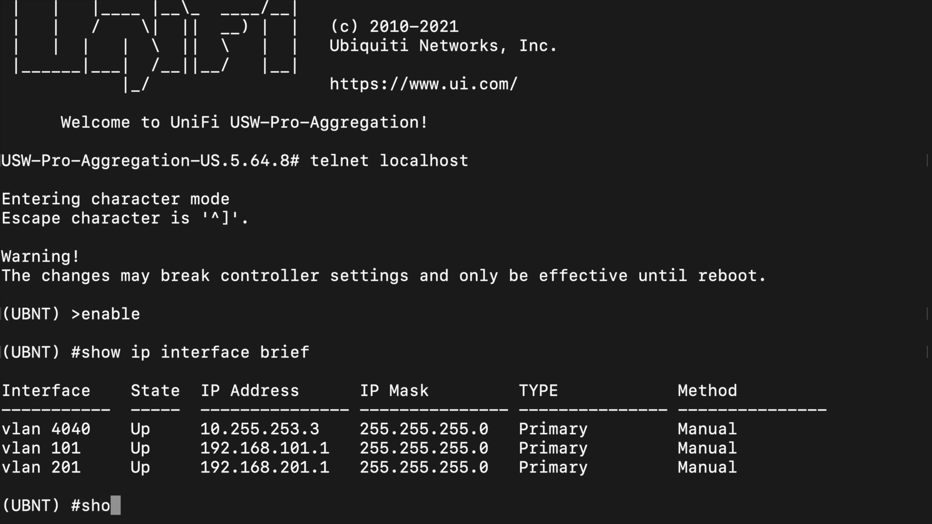
type("w ip route")
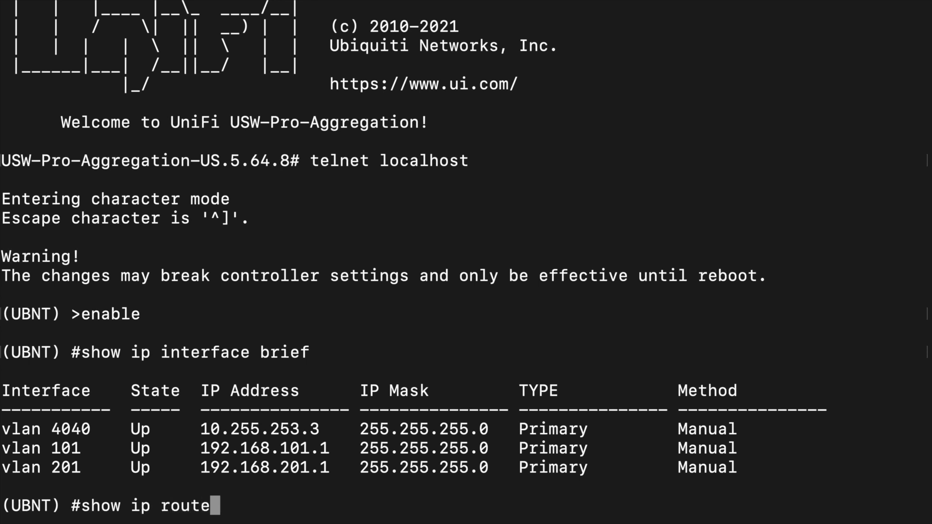
key("Return")
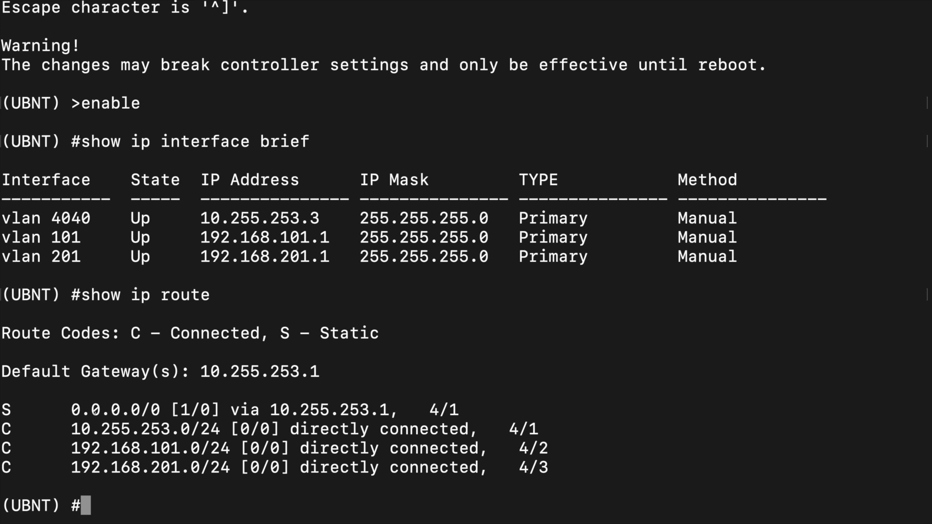
left_click_drag(72, 410, 157, 406)
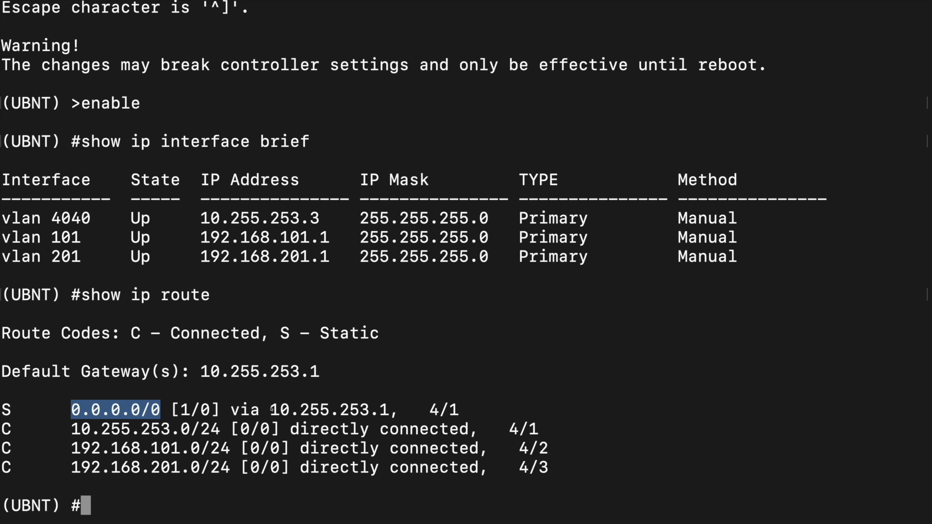
left_click_drag(270, 410, 388, 411)
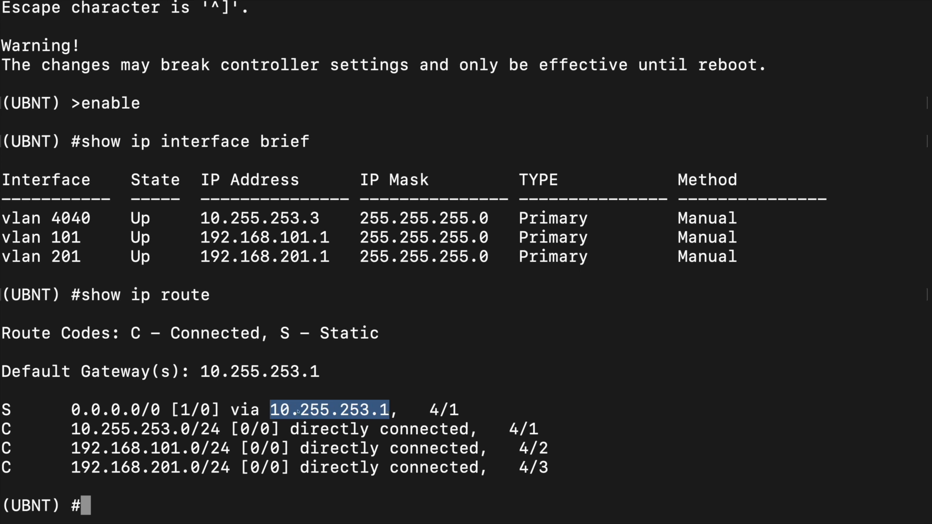
left_click_drag(9, 219, 88, 218)
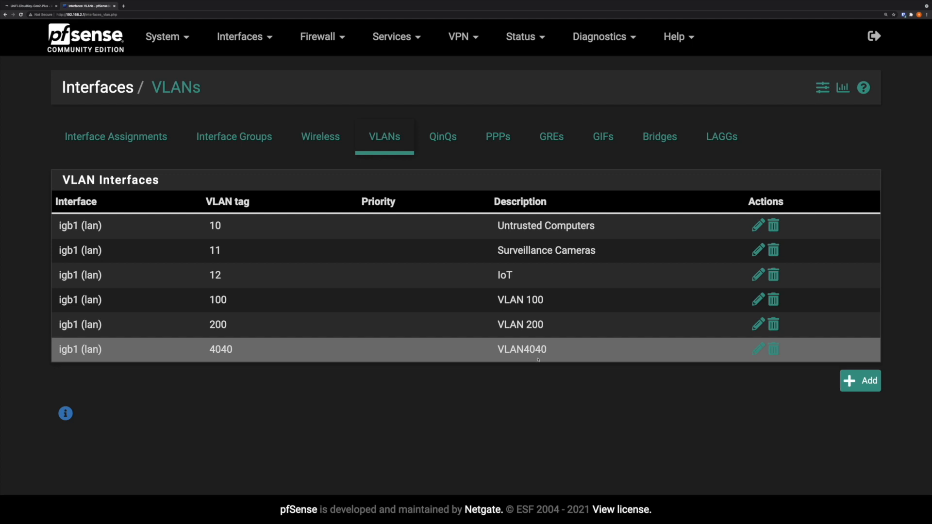
- In pfSense, open the VLAN4040 interface entry and review its VLAN tag and parent interface
left_click(759, 349)
double_click(224, 199)
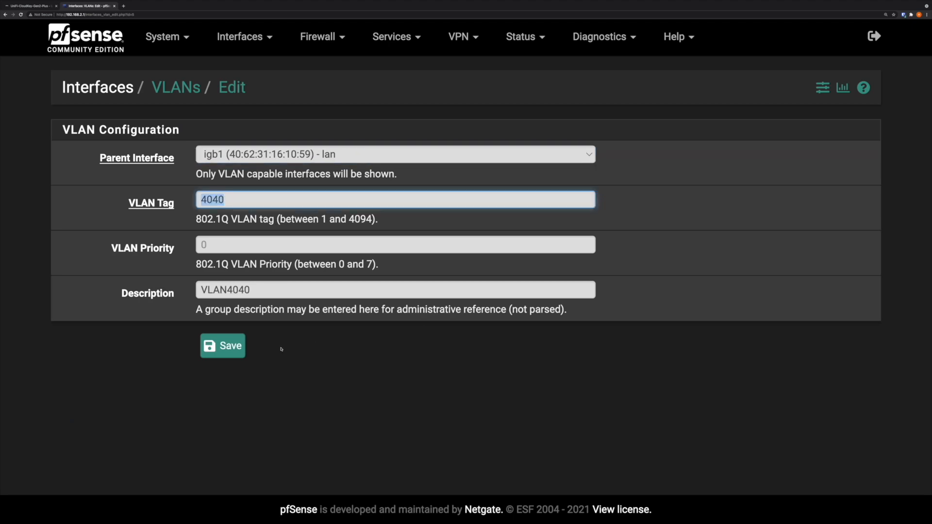
key("shift+Tab")
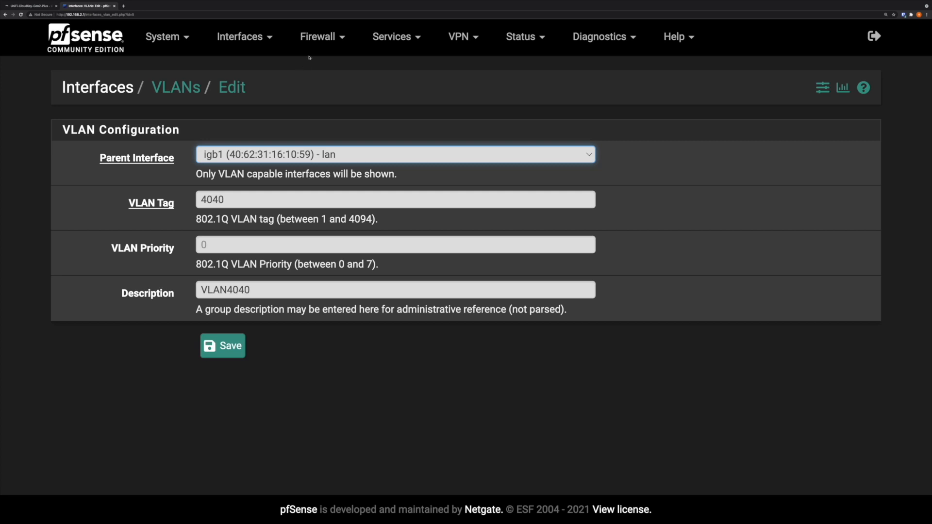
- Open the Gateway_VLAN4040 entry in the routing settings and review its interface and gateway IP address
left_click(162, 40)
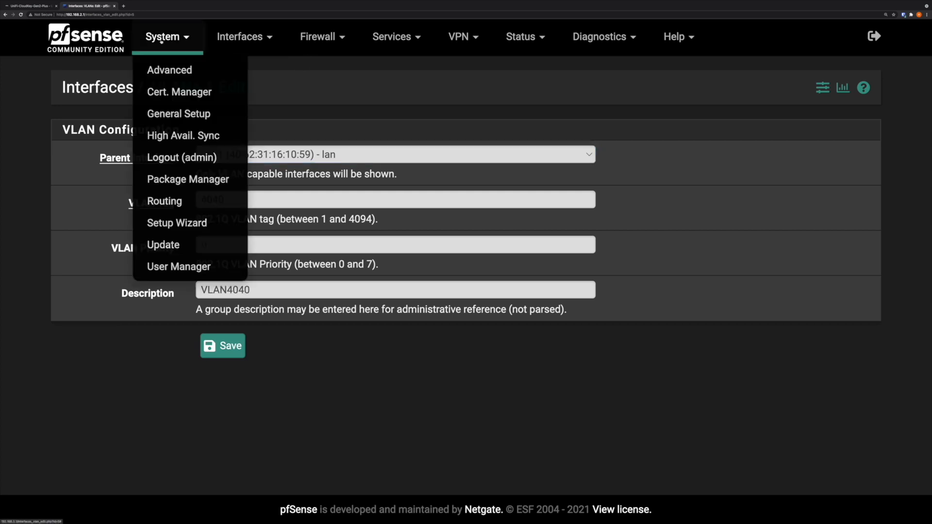
left_click(165, 201)
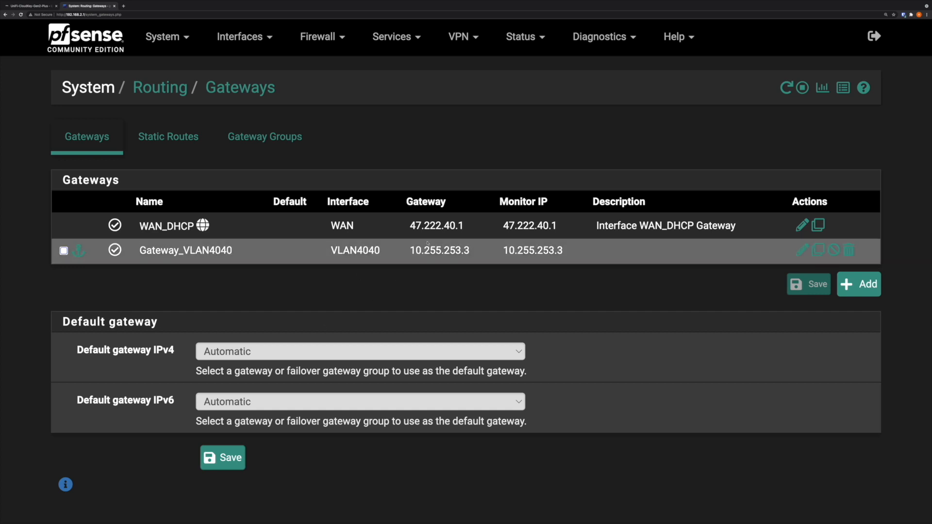
left_click(799, 251)
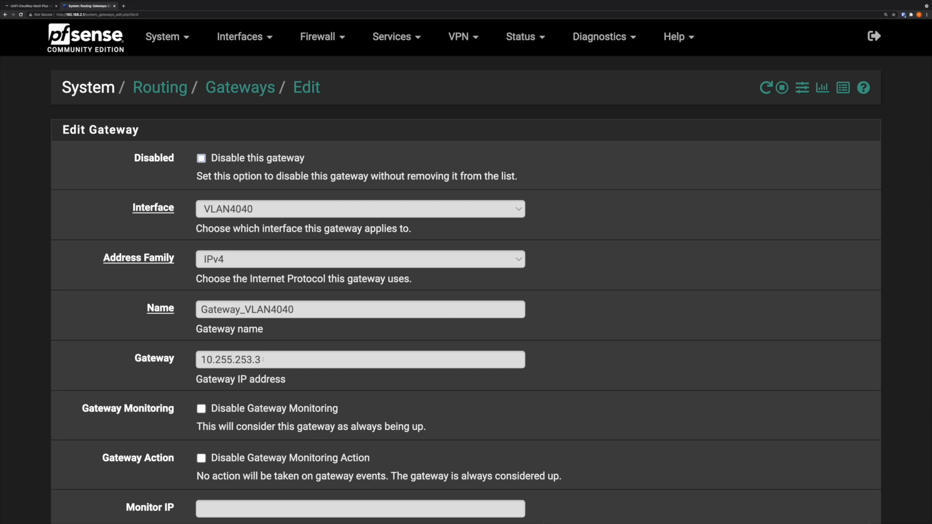
left_click_drag(262, 360, 197, 359)
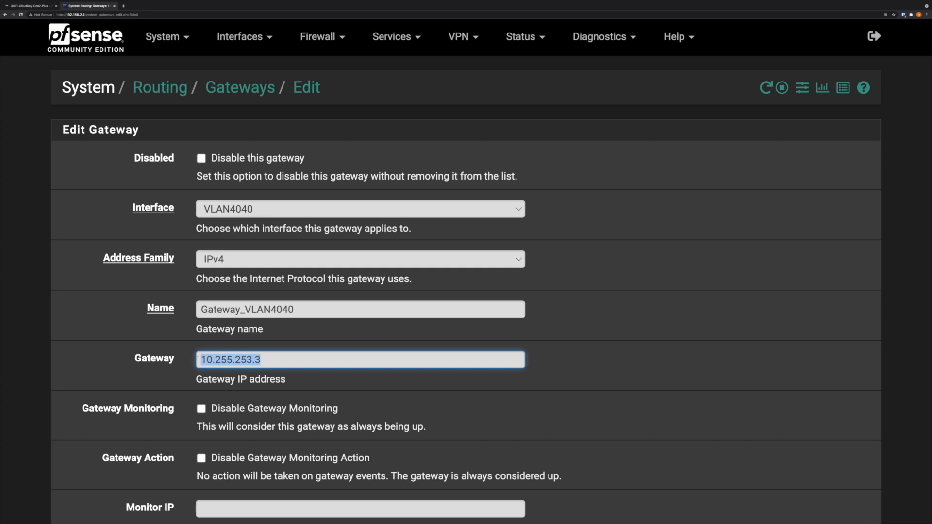
scroll(472, 305, "down", 3)
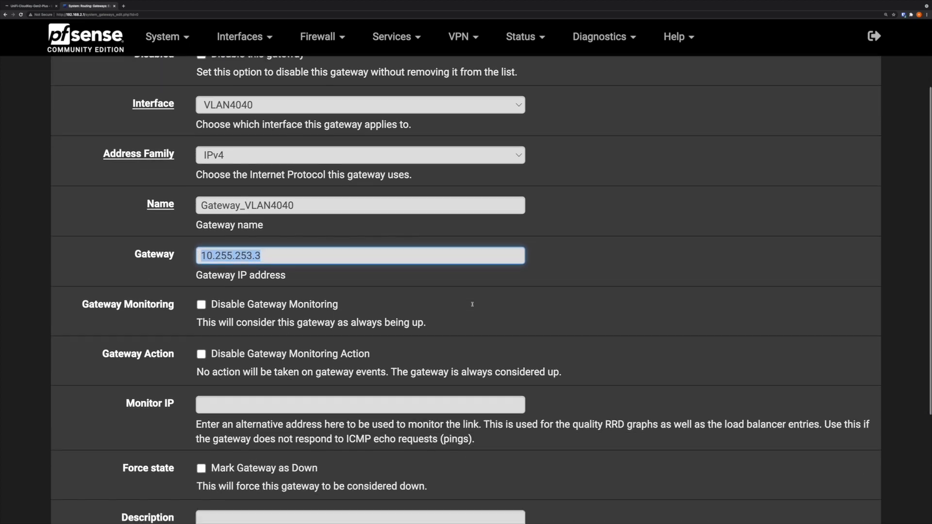
scroll(437, 271, "up", 3)
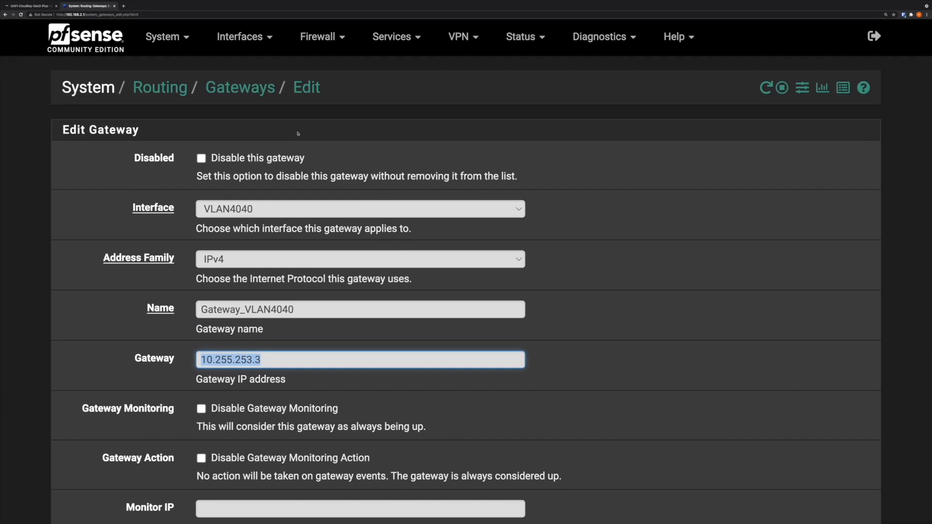
- Return to the routing overview, review the static routes and open the 192.168.101.0/24 route for editing
left_click(170, 90)
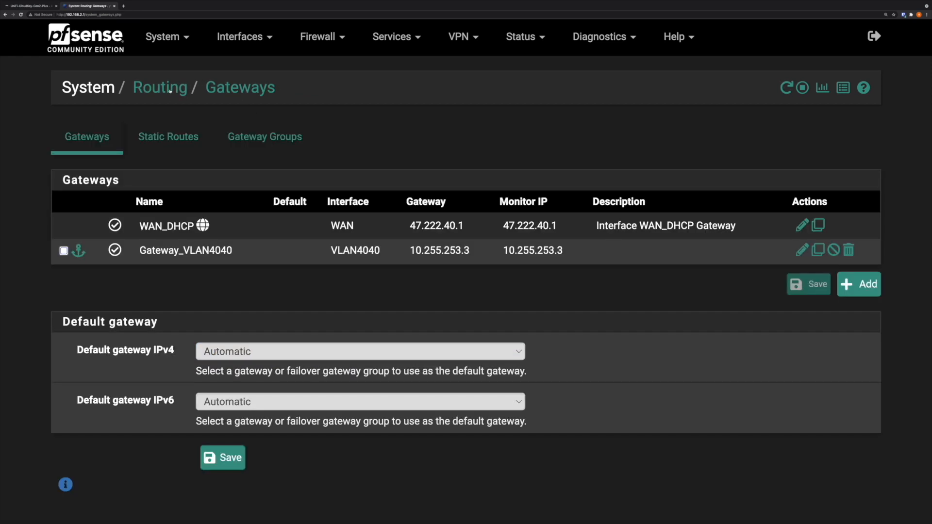
left_click(175, 139)
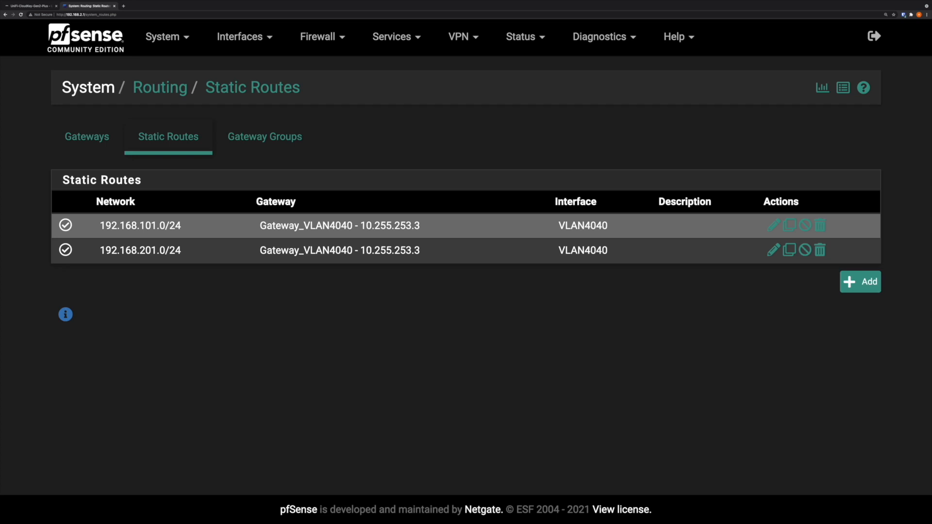
left_click(773, 225)
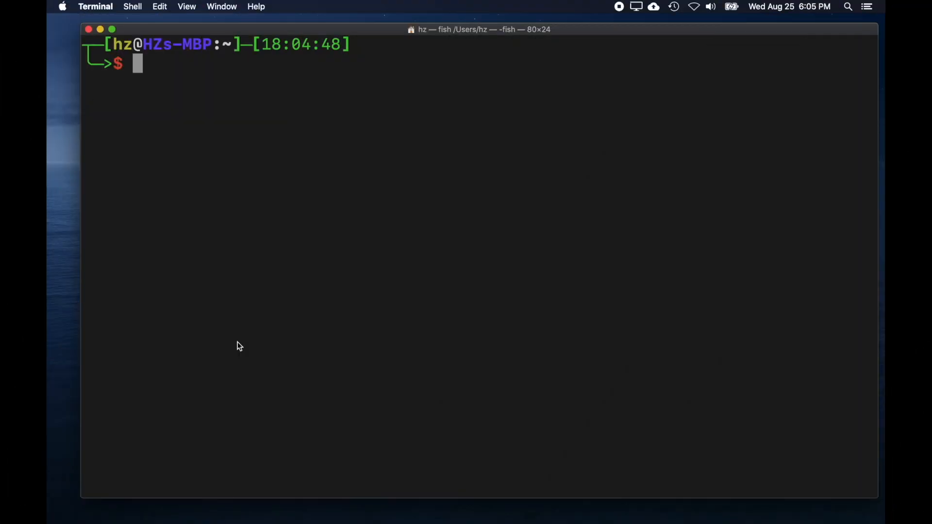
- In the MacBook's terminal, run iperf3 -c 192.168.101.101 and examine the interval and sender bandwidth
type("ip")
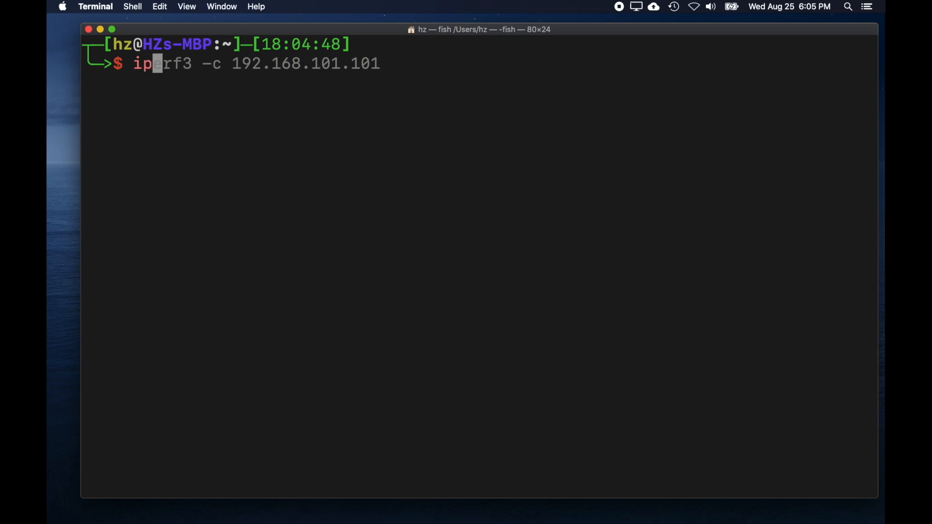
key("Right")
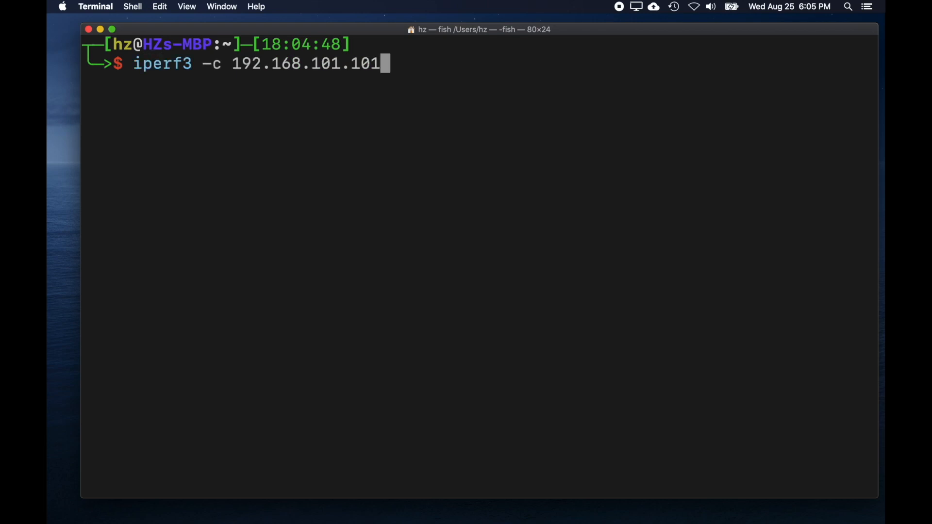
key("Return")
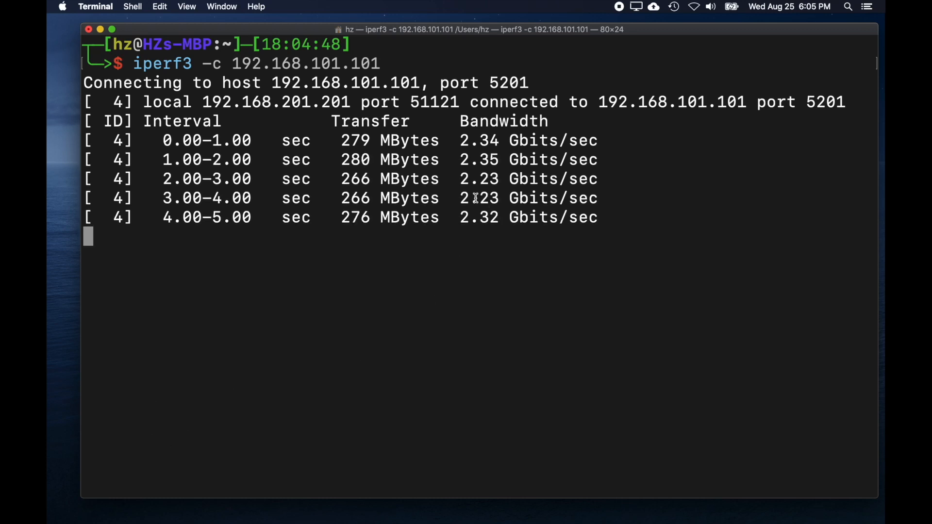
left_click_drag(466, 219, 491, 219)
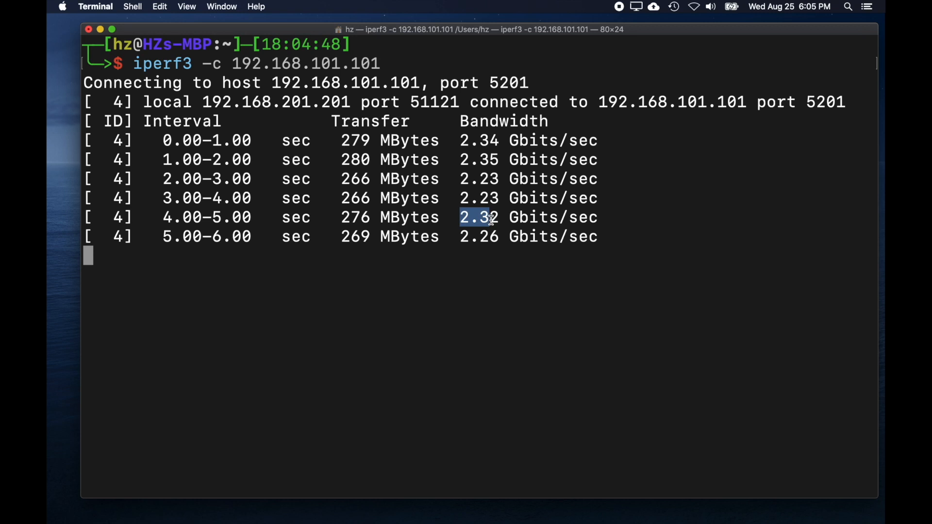
left_click(474, 306)
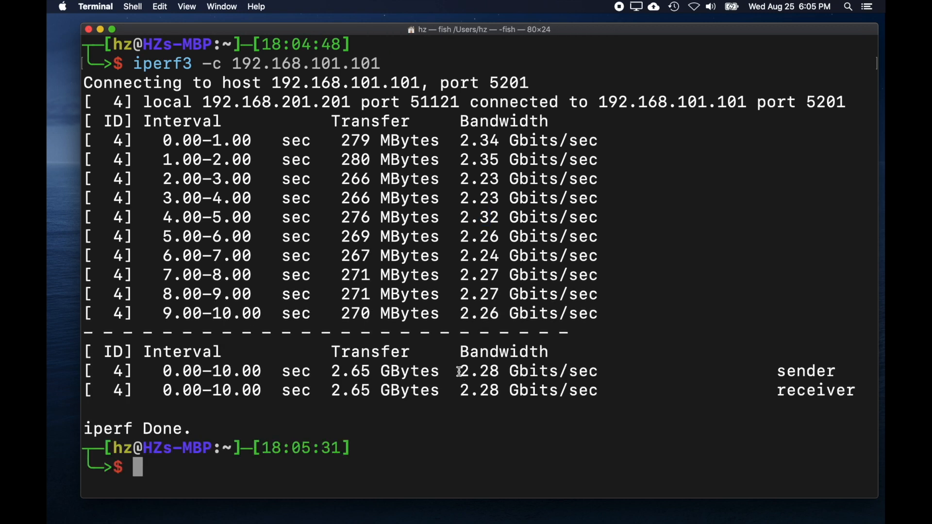
left_click_drag(460, 372, 510, 371)
left_click(470, 412)
- Run traceroute 192.168.101.101 in the terminal and check the destination address in the output
type("tr")
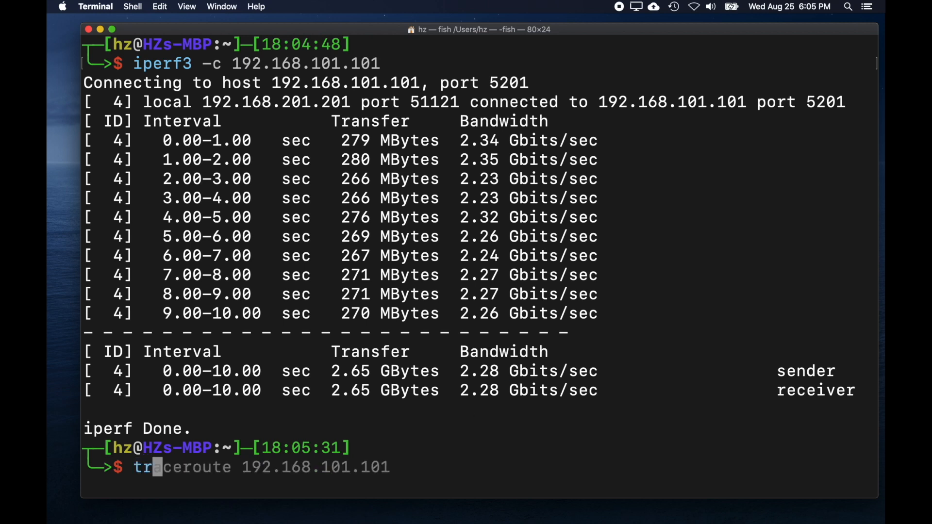
key("Right")
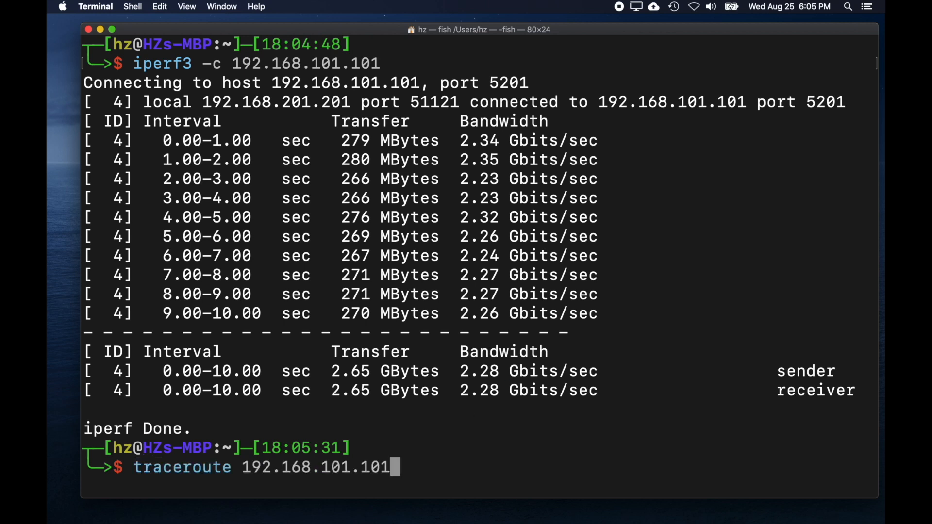
key("Return")
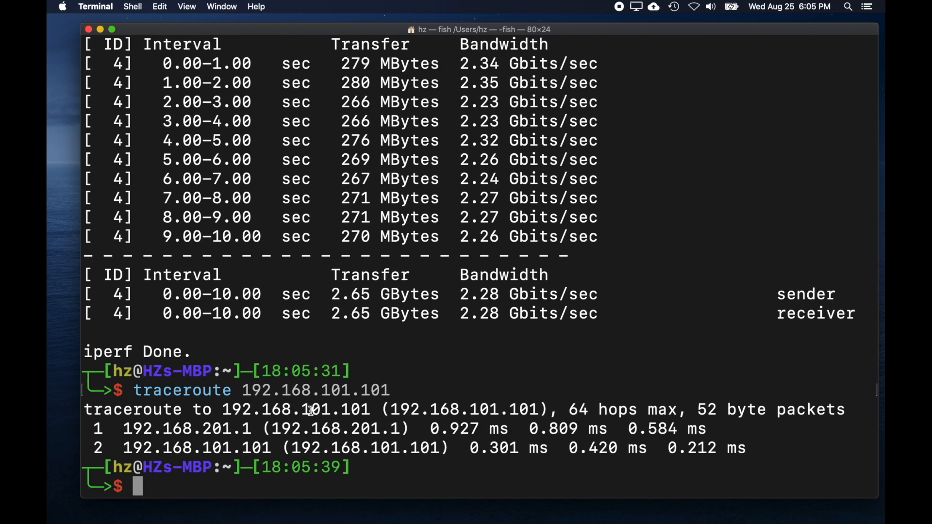
left_click_drag(301, 411, 365, 412)
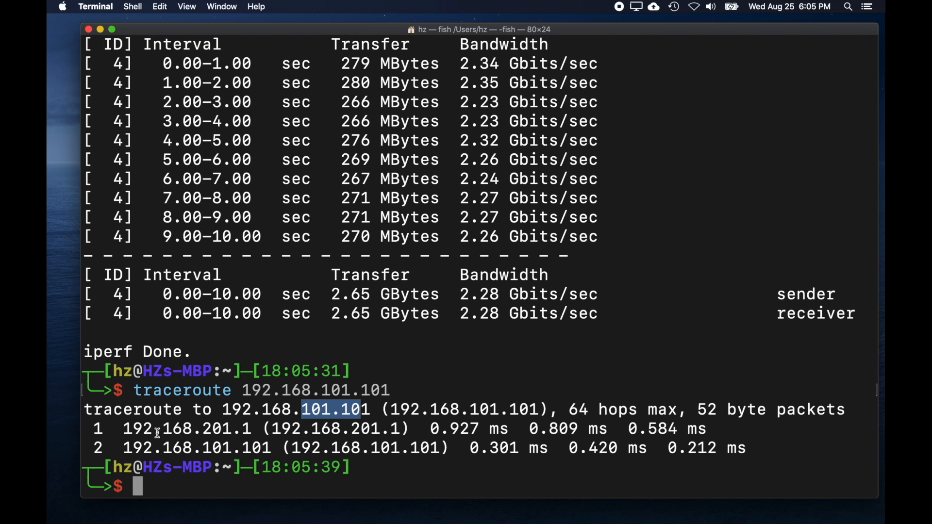
- Examine the first and second hop addresses in the traceroute output to trace the path to the destination
left_click_drag(123, 430, 251, 432)
left_click_drag(123, 429, 252, 435)
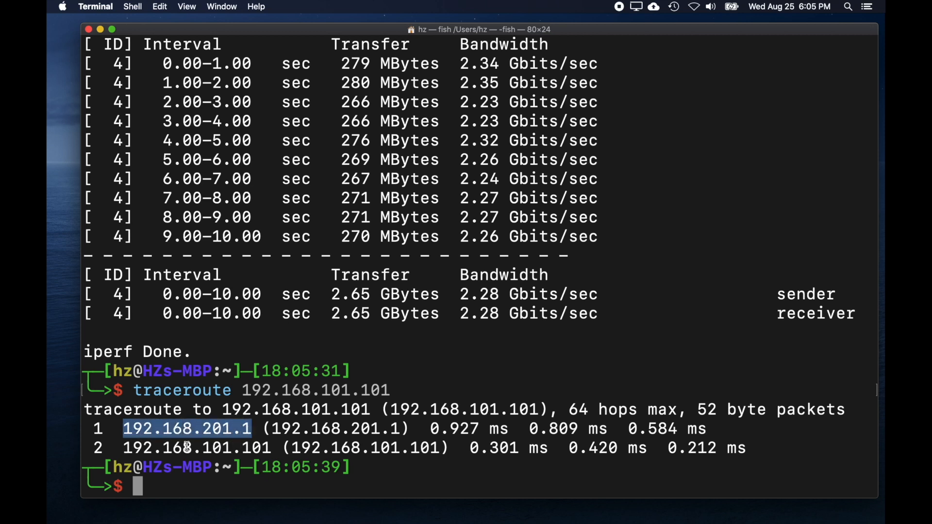
left_click(124, 449)
left_click_drag(124, 448, 271, 447)
left_click(327, 416)
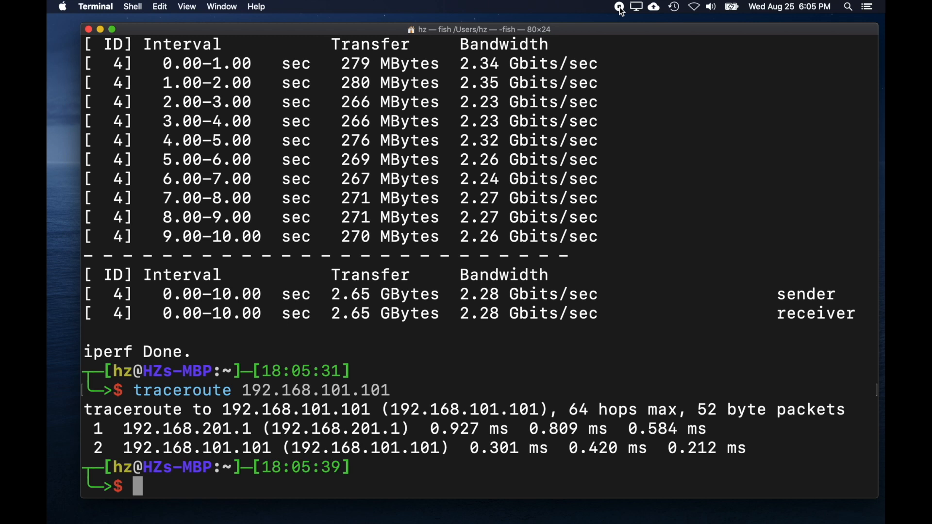
left_click_drag(123, 430, 251, 435)
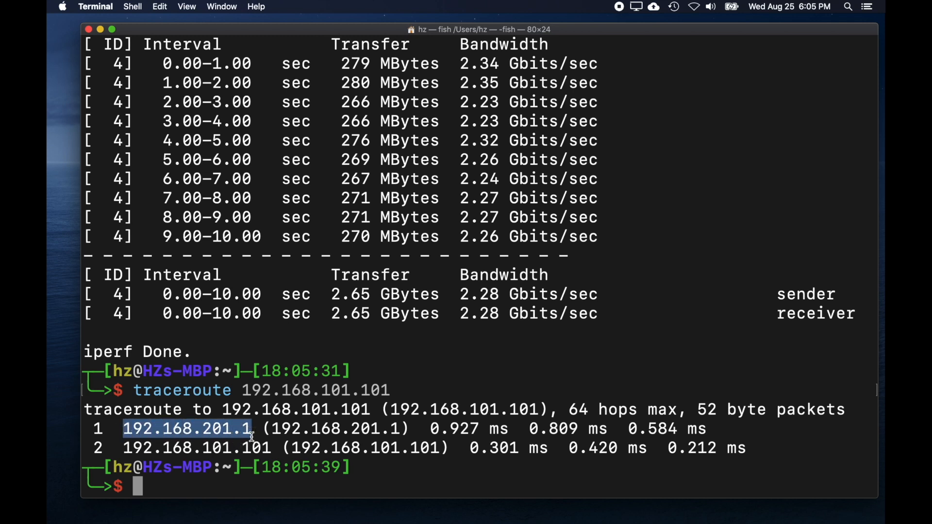
left_click(127, 448)
left_click_drag(127, 448, 271, 448)
left_click(326, 415)
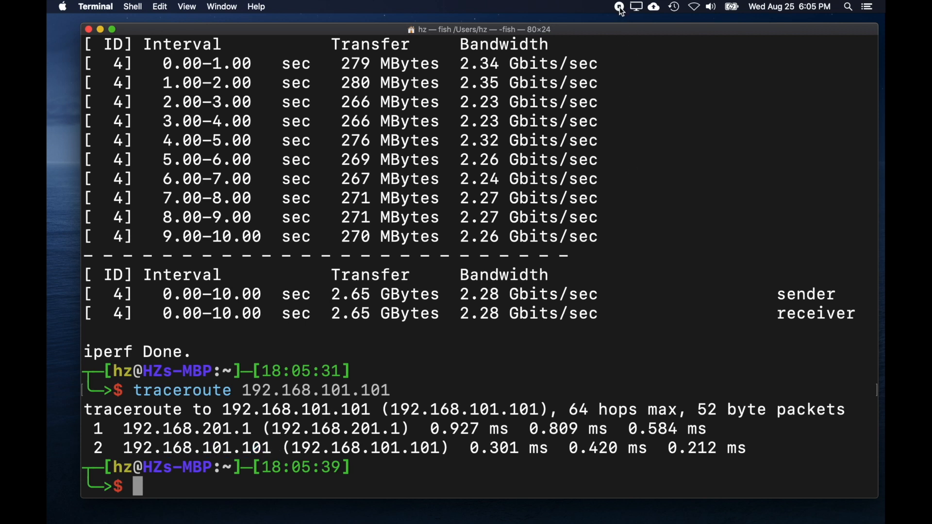
left_click_drag(123, 430, 253, 435)
left_click(132, 450)
left_click_drag(132, 449, 272, 447)
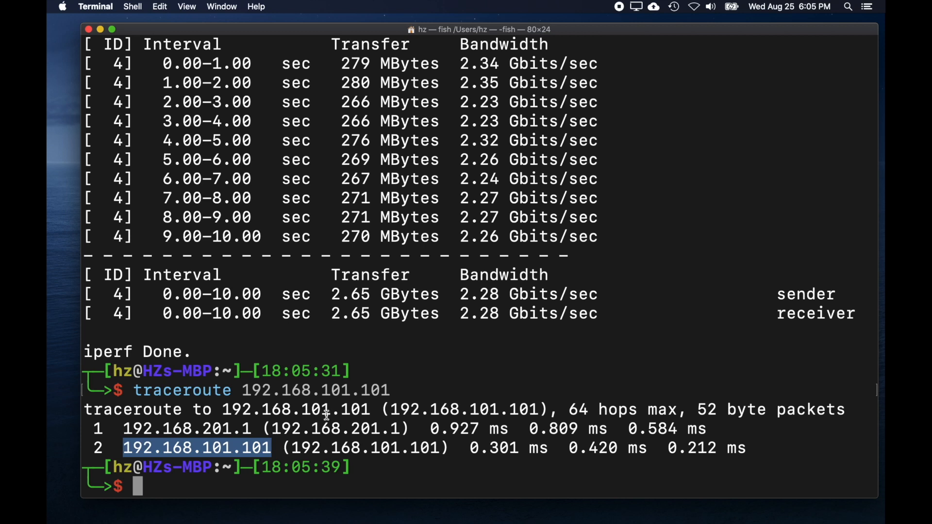
left_click(326, 415)
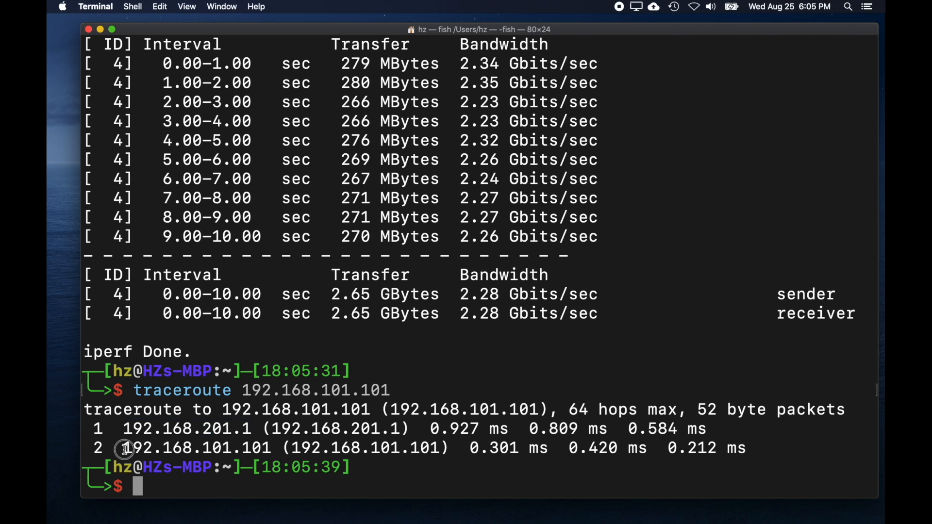
left_click_drag(125, 448, 268, 448)
left_click(327, 415)
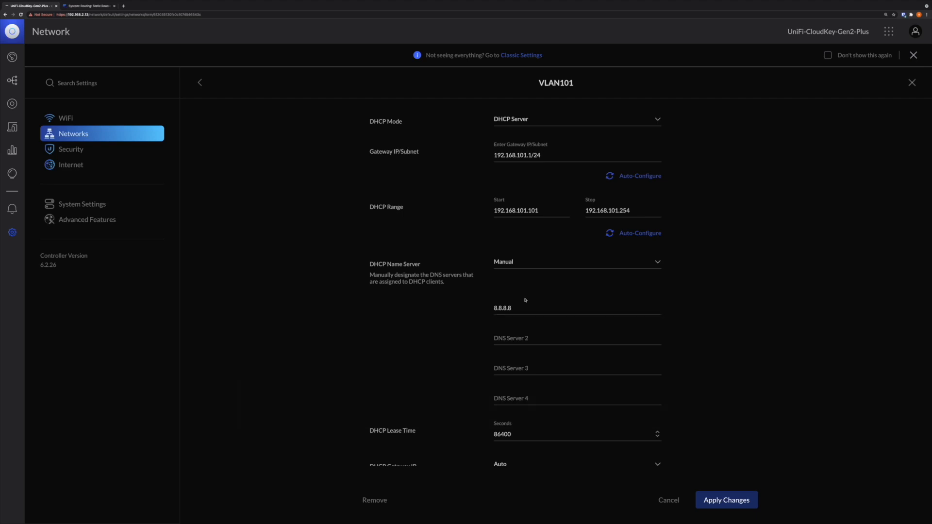
- In the UniFi Network settings for VLAN101, review the DHCP Name Server modes and the first DNS server entry
left_click(544, 264)
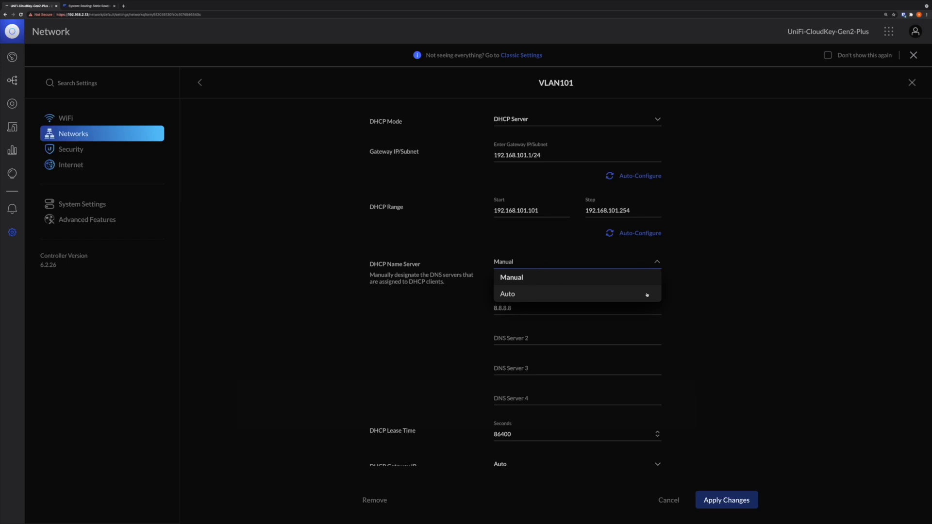
left_click(703, 315)
left_click(532, 311)
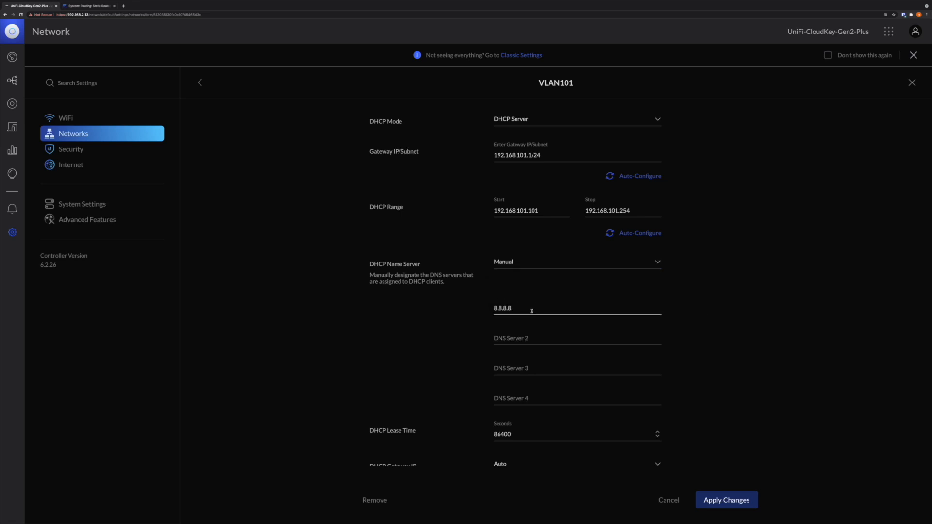